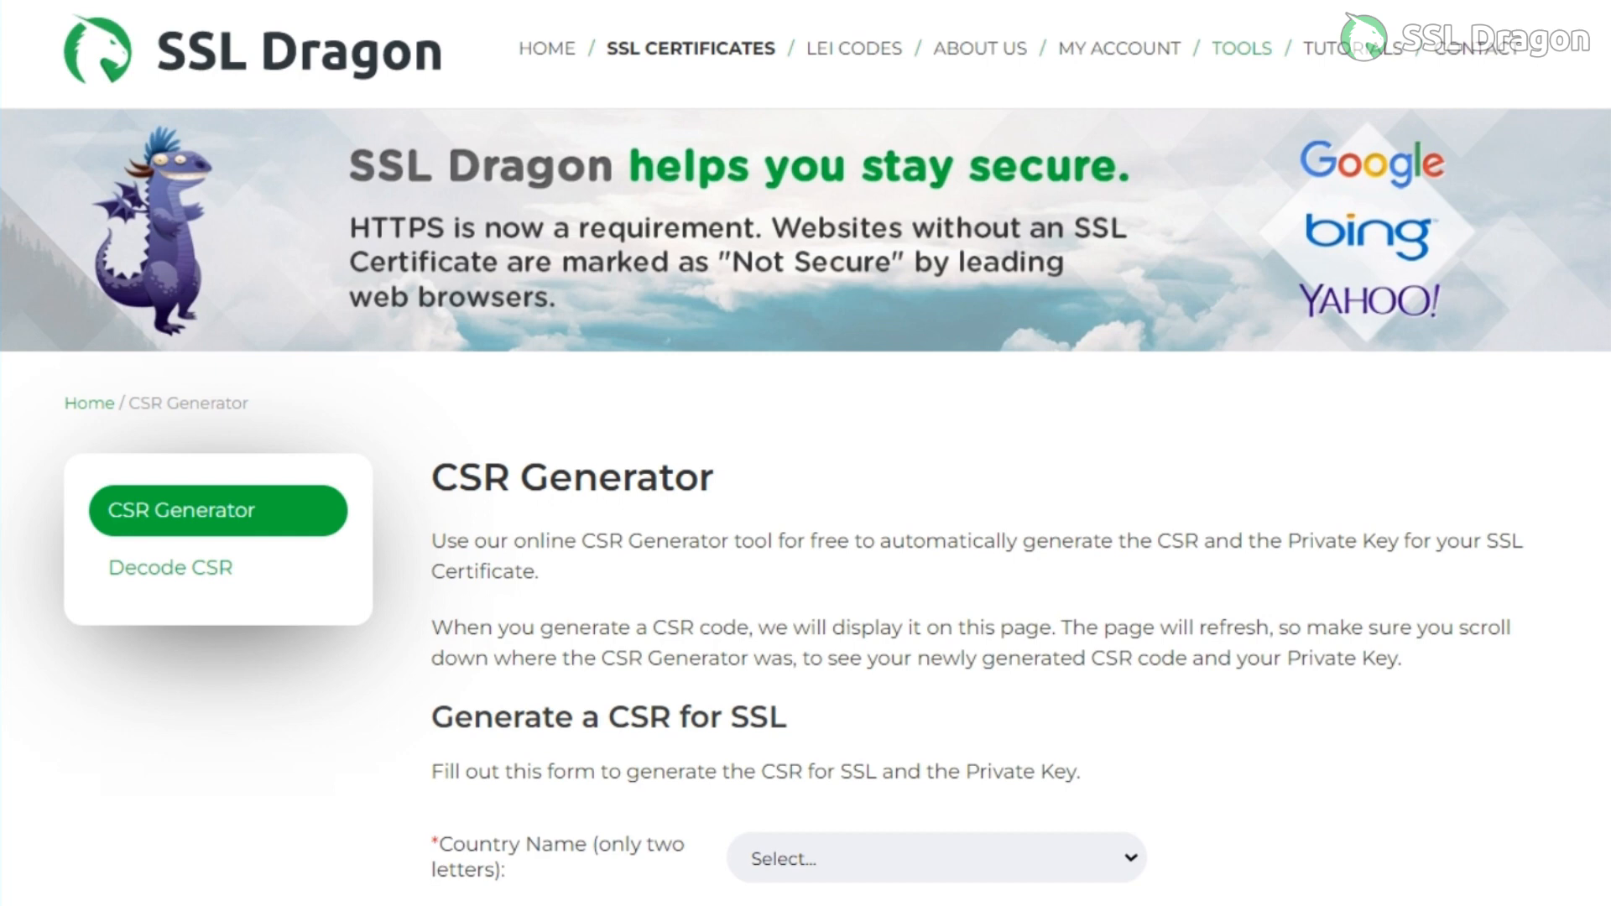
Choose India as the country in the CSR generation form.
{"action": "scroll", "coordinate": [805, 503], "scroll_direction": "down", "scroll_amount": 2}
{"action": "left_click", "coordinate": [937, 698]}
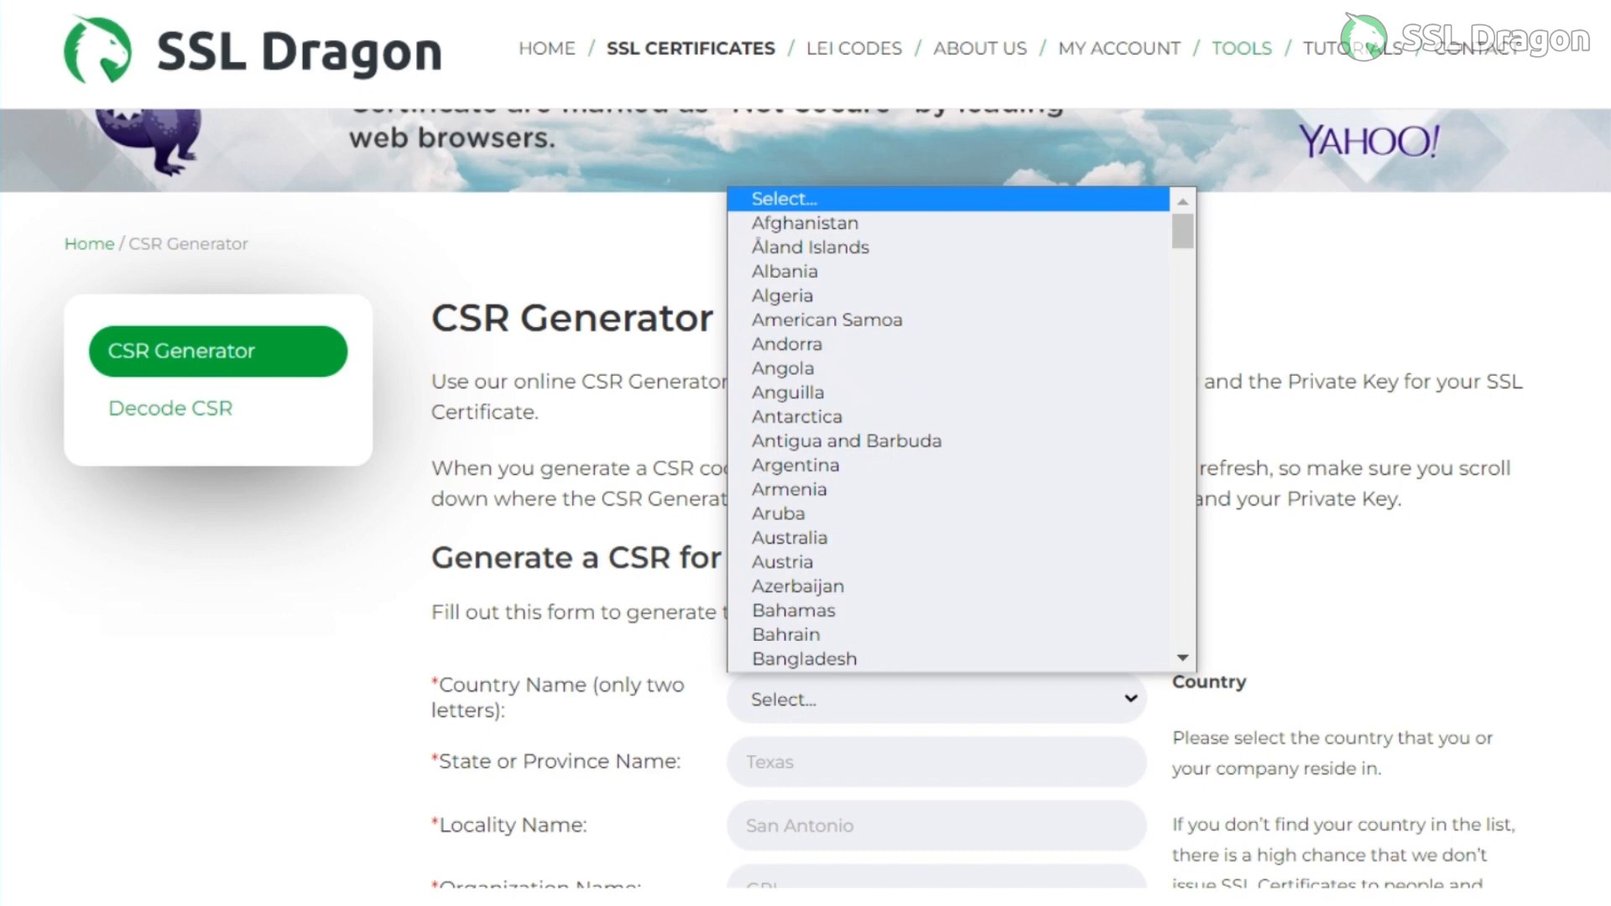
{"action": "type", "text": "in"}
{"action": "key", "text": "Down"}
{"action": "key", "text": "Up"}
{"action": "key", "text": "Return"}
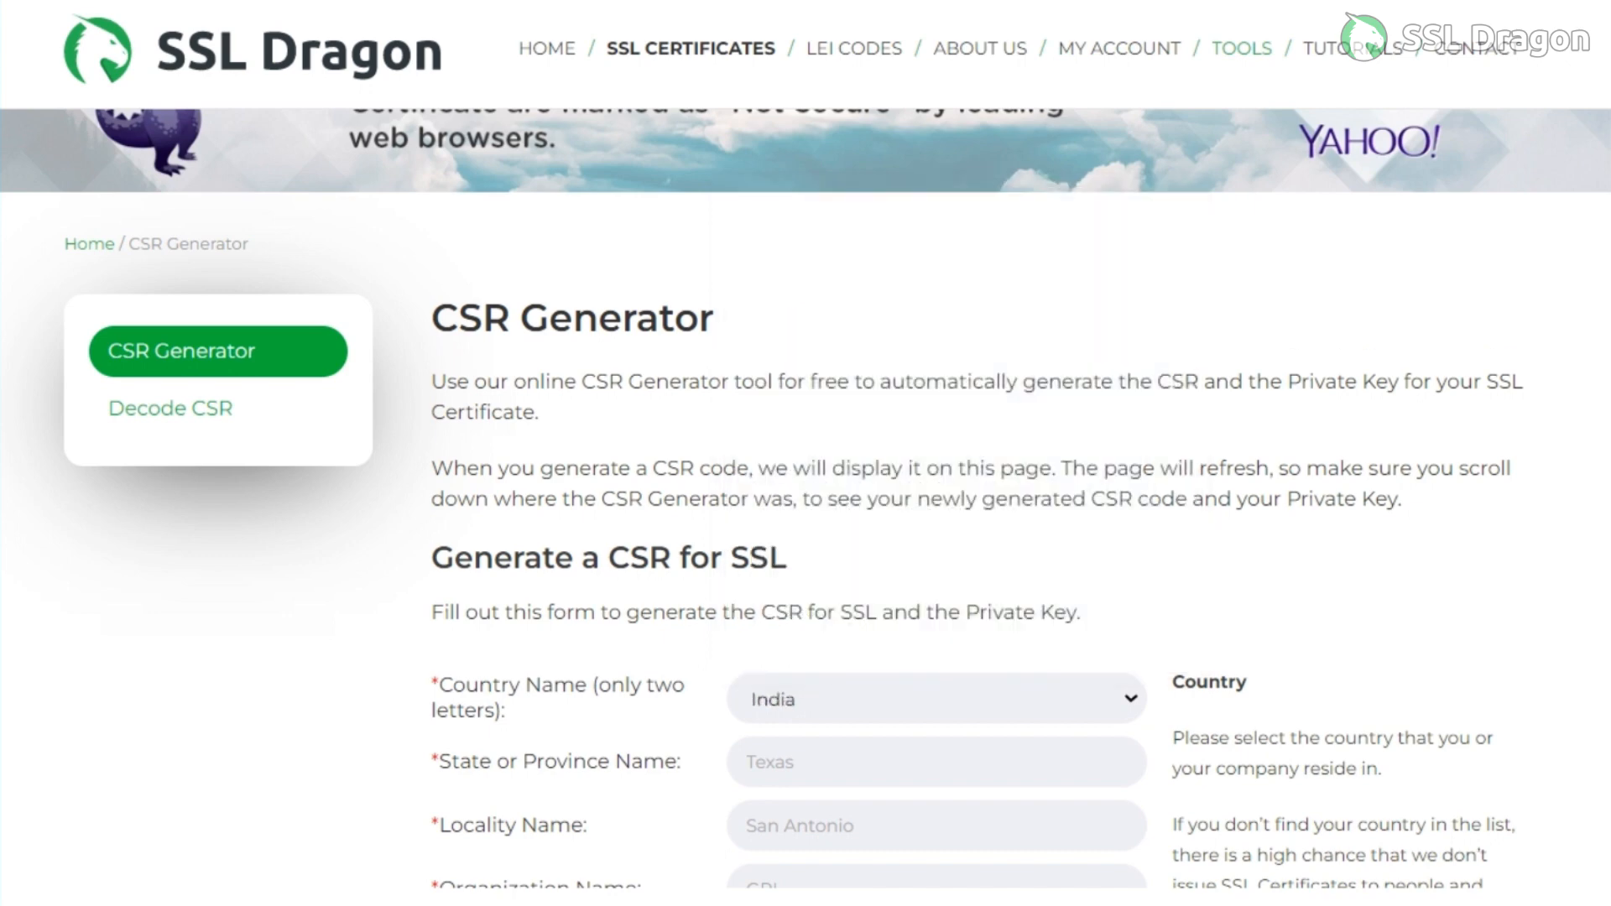
Enter "Your-state" as the state or province name and "Your-city" as the locality name.
{"action": "scroll", "coordinate": [805, 498], "scroll_direction": "down", "scroll_amount": 2}
{"action": "left_click", "coordinate": [937, 602]}
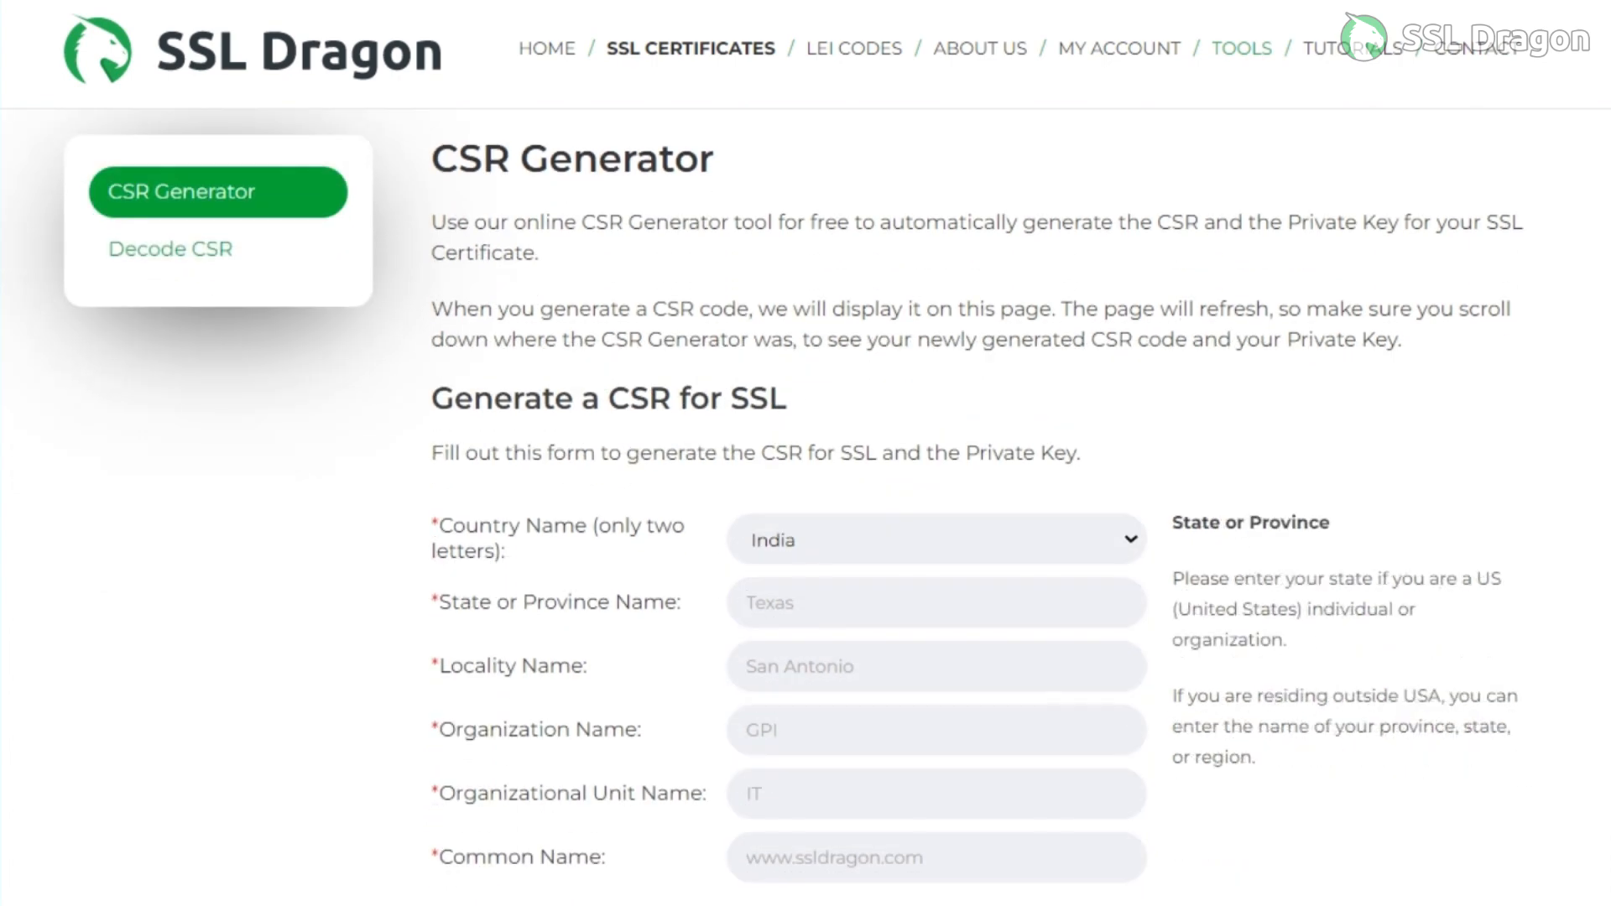
{"action": "type", "text": "Your-state"}
{"action": "key", "text": "Tab"}
{"action": "type", "text": "Your-city"}
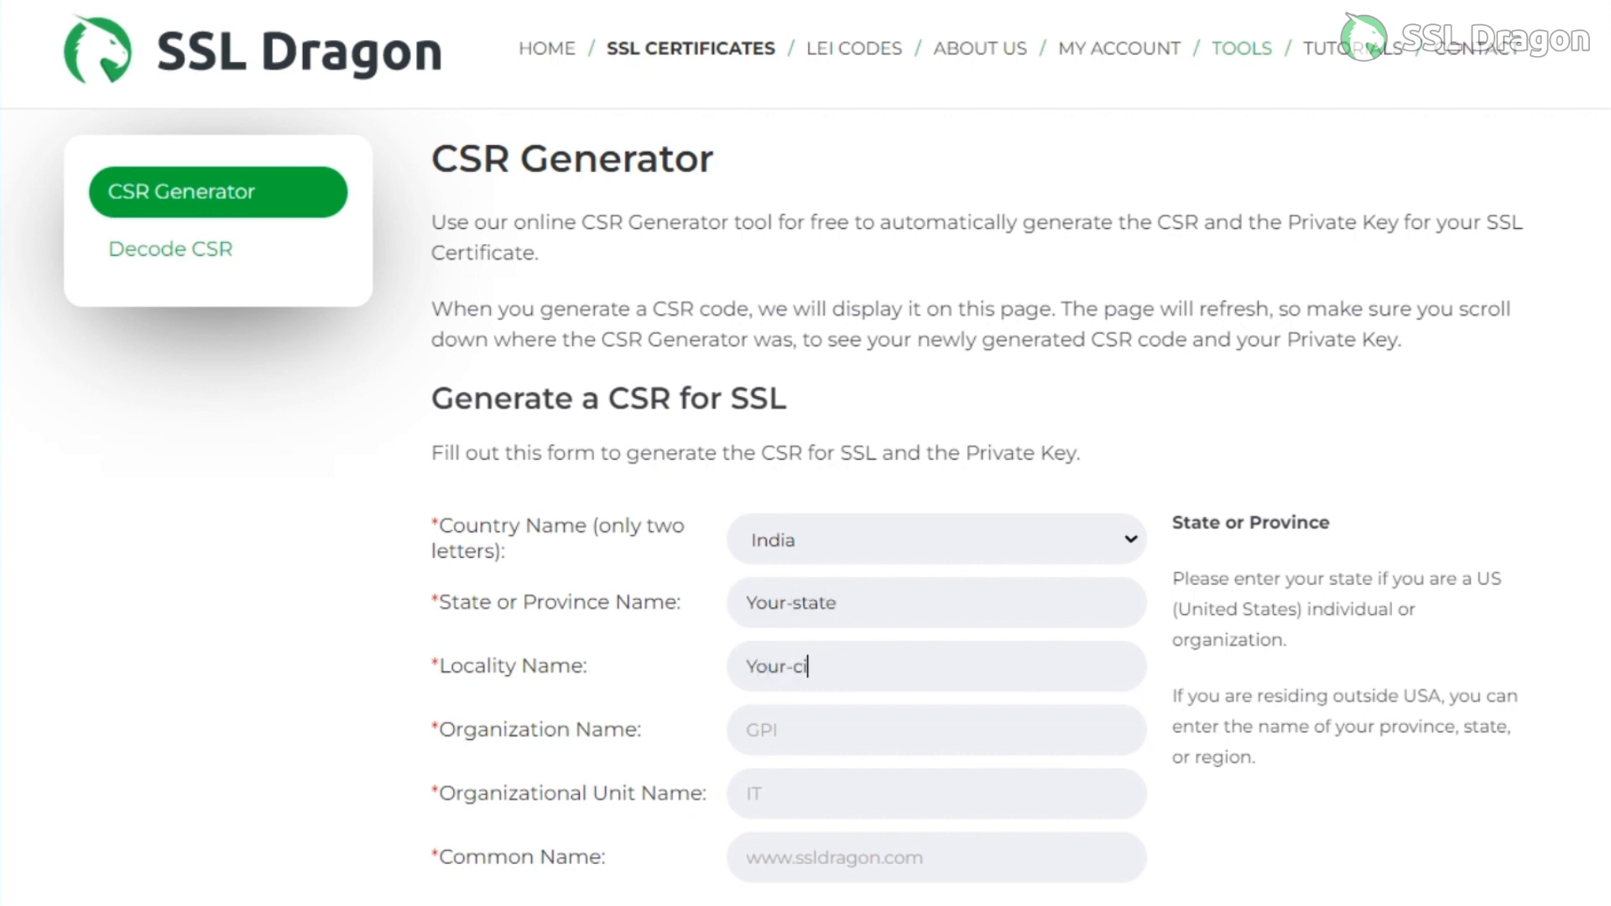
Fill in "Unit-name" as the organization name and "Demo-ssldragon" as the organizational unit name.
{"action": "key", "text": "Tab"}
{"action": "type", "text": "Unit-name"}
{"action": "key", "text": "BackSpace"}
{"action": "key", "text": "BackSpace"}
{"action": "type", "text": "me"}
{"action": "key", "text": "Tab"}
{"action": "type", "text": "Demo-ssl"}
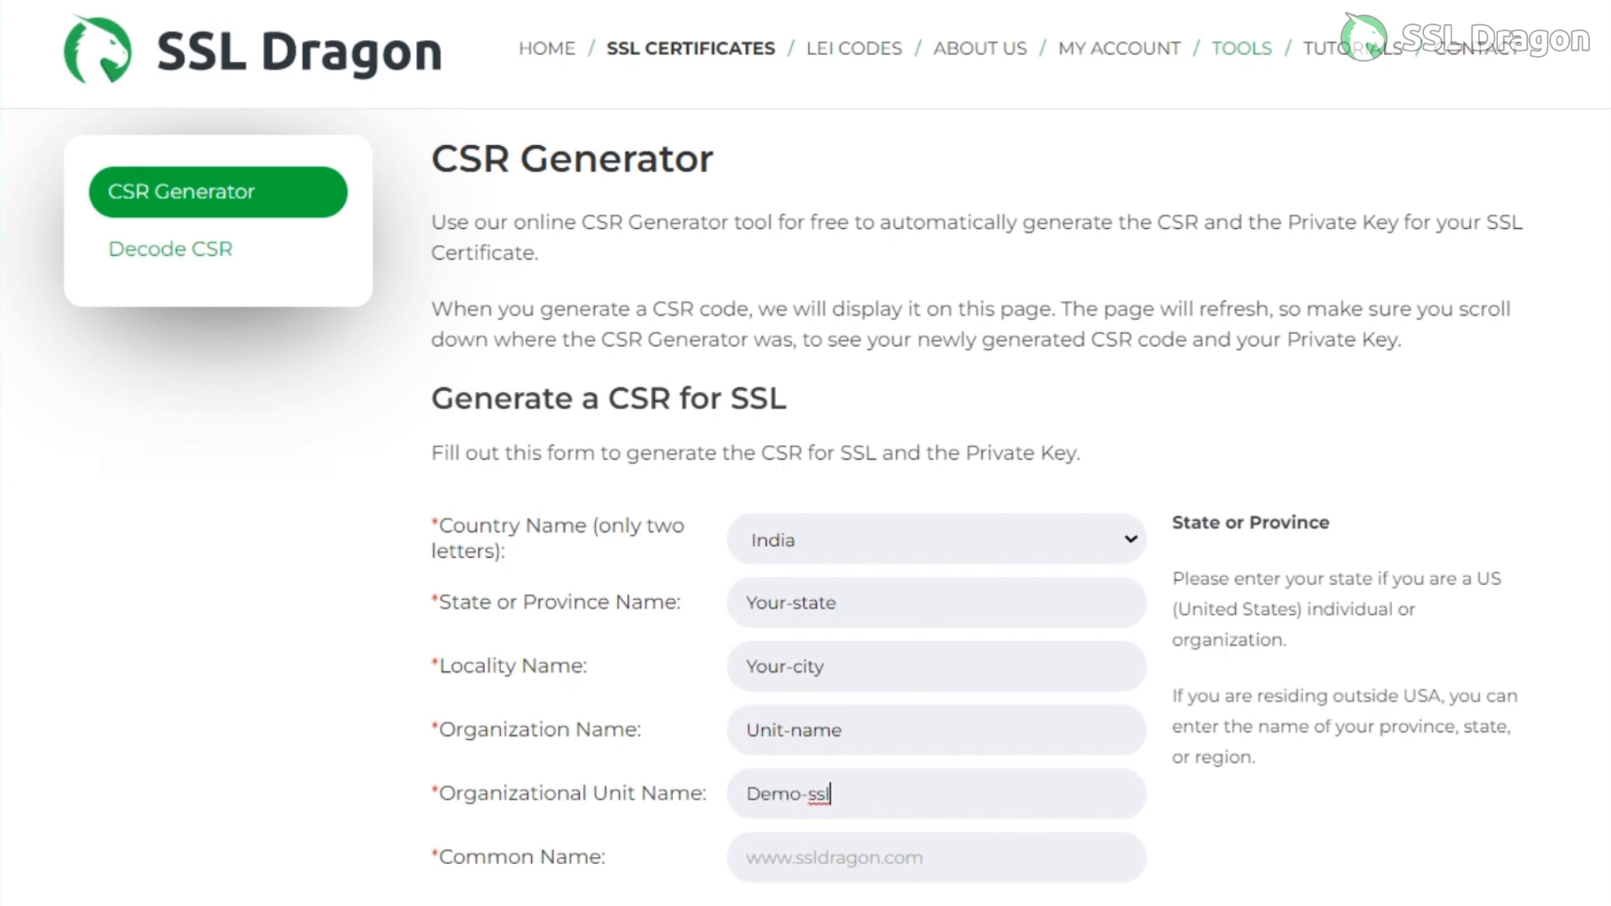
{"action": "type", "text": "dragon"}
{"action": "key", "text": "Tab"}
{"action": "type", "text": "w"}
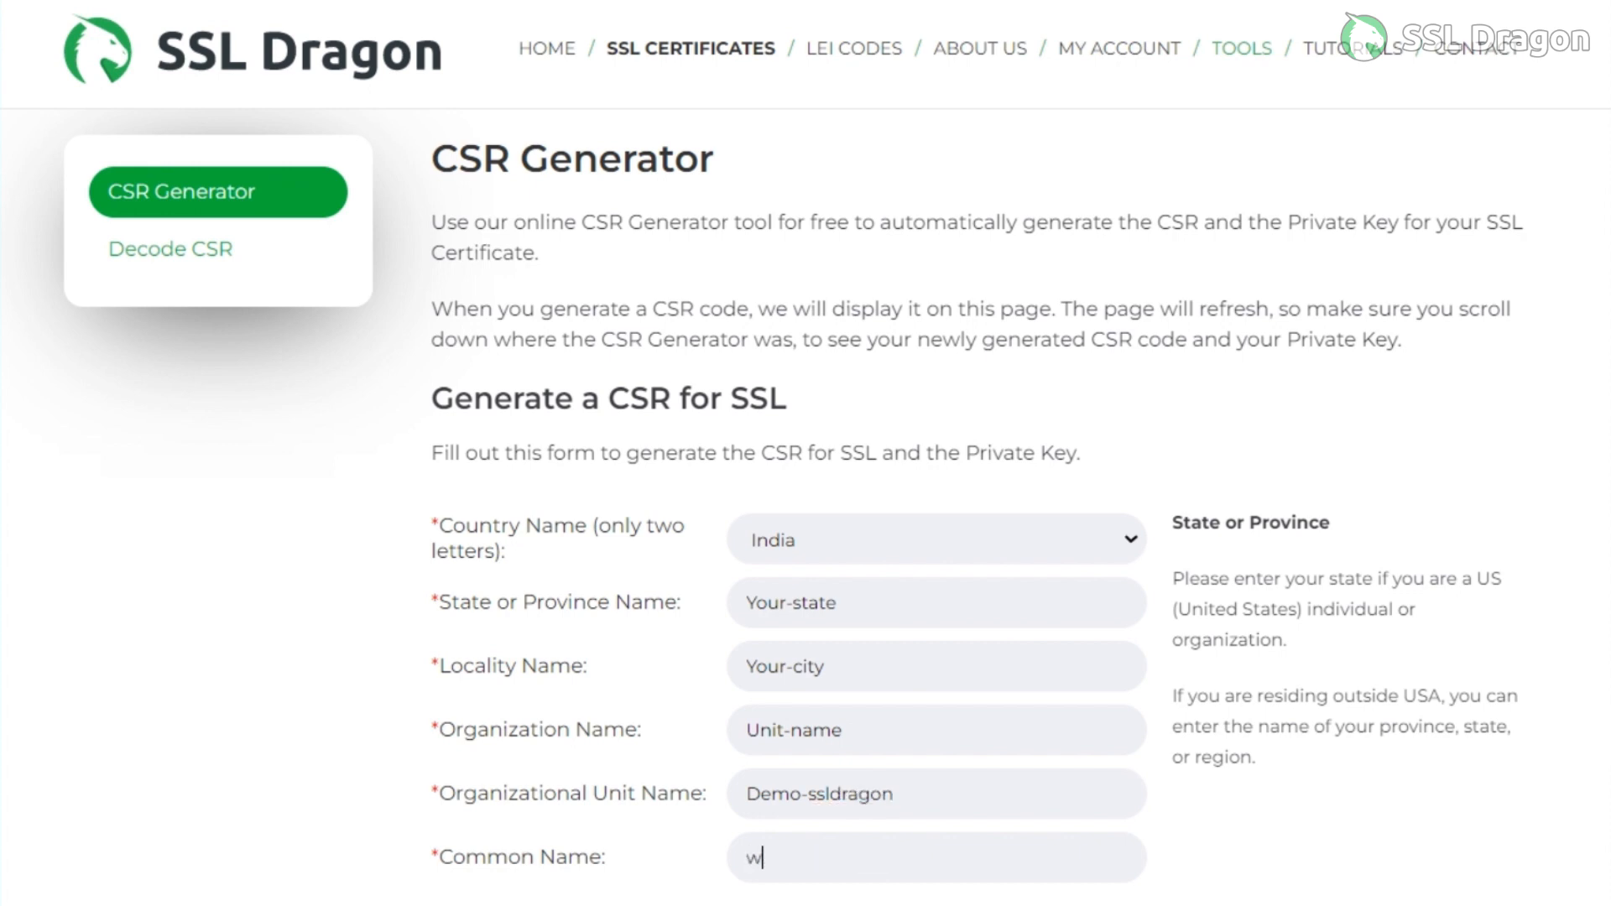
{"action": "type", "text": "ww.demo-"}
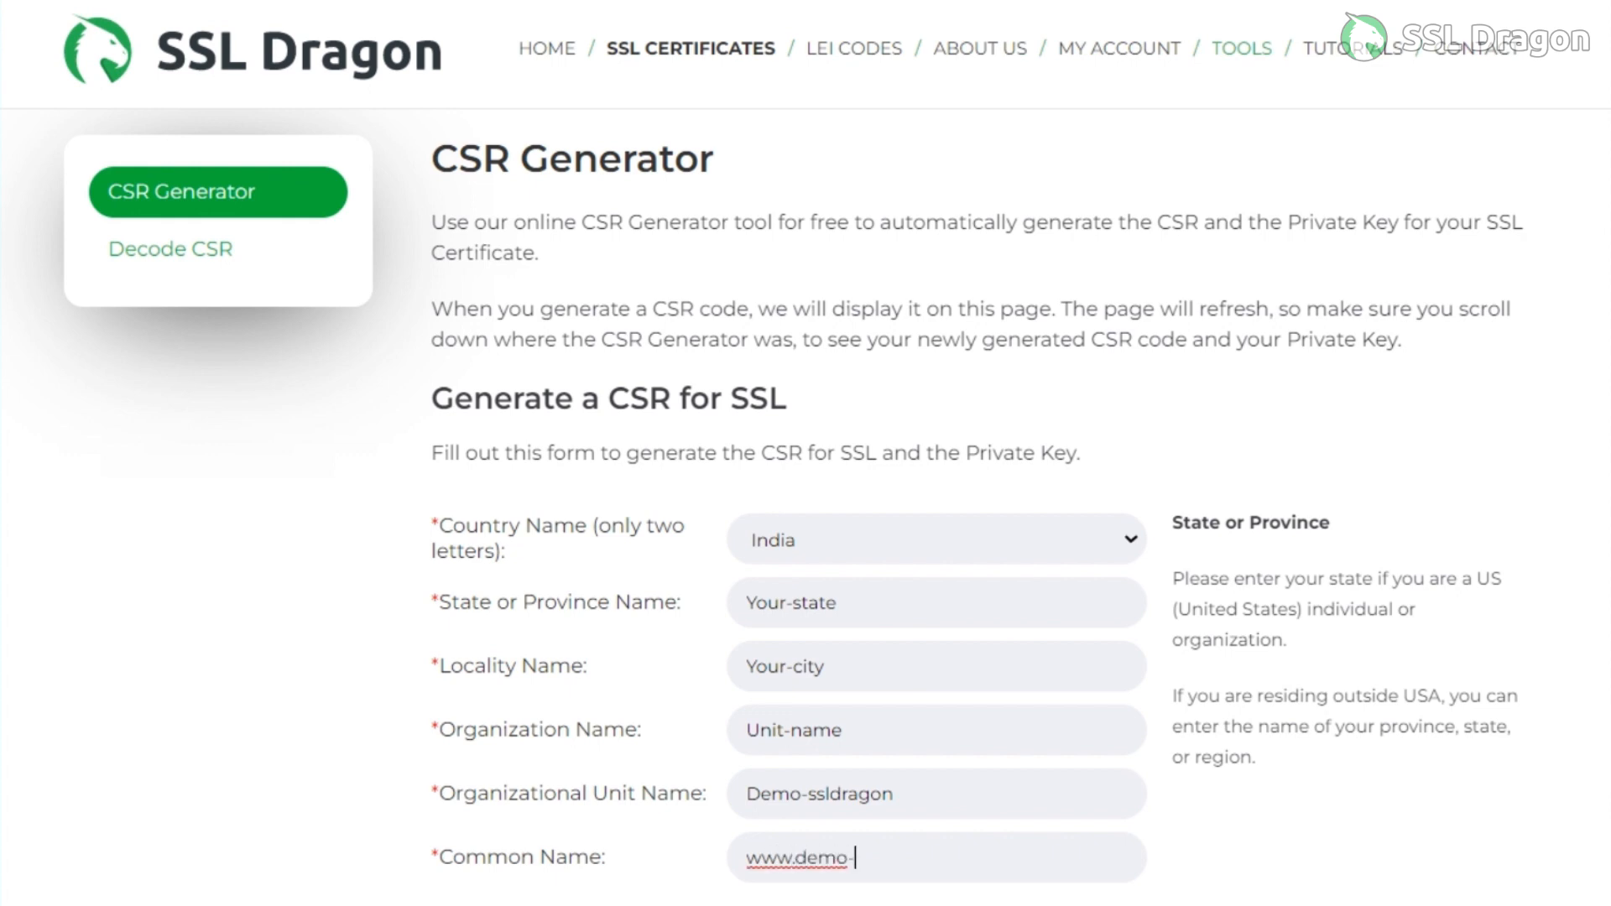
{"action": "type", "text": "ssldragon.com"}
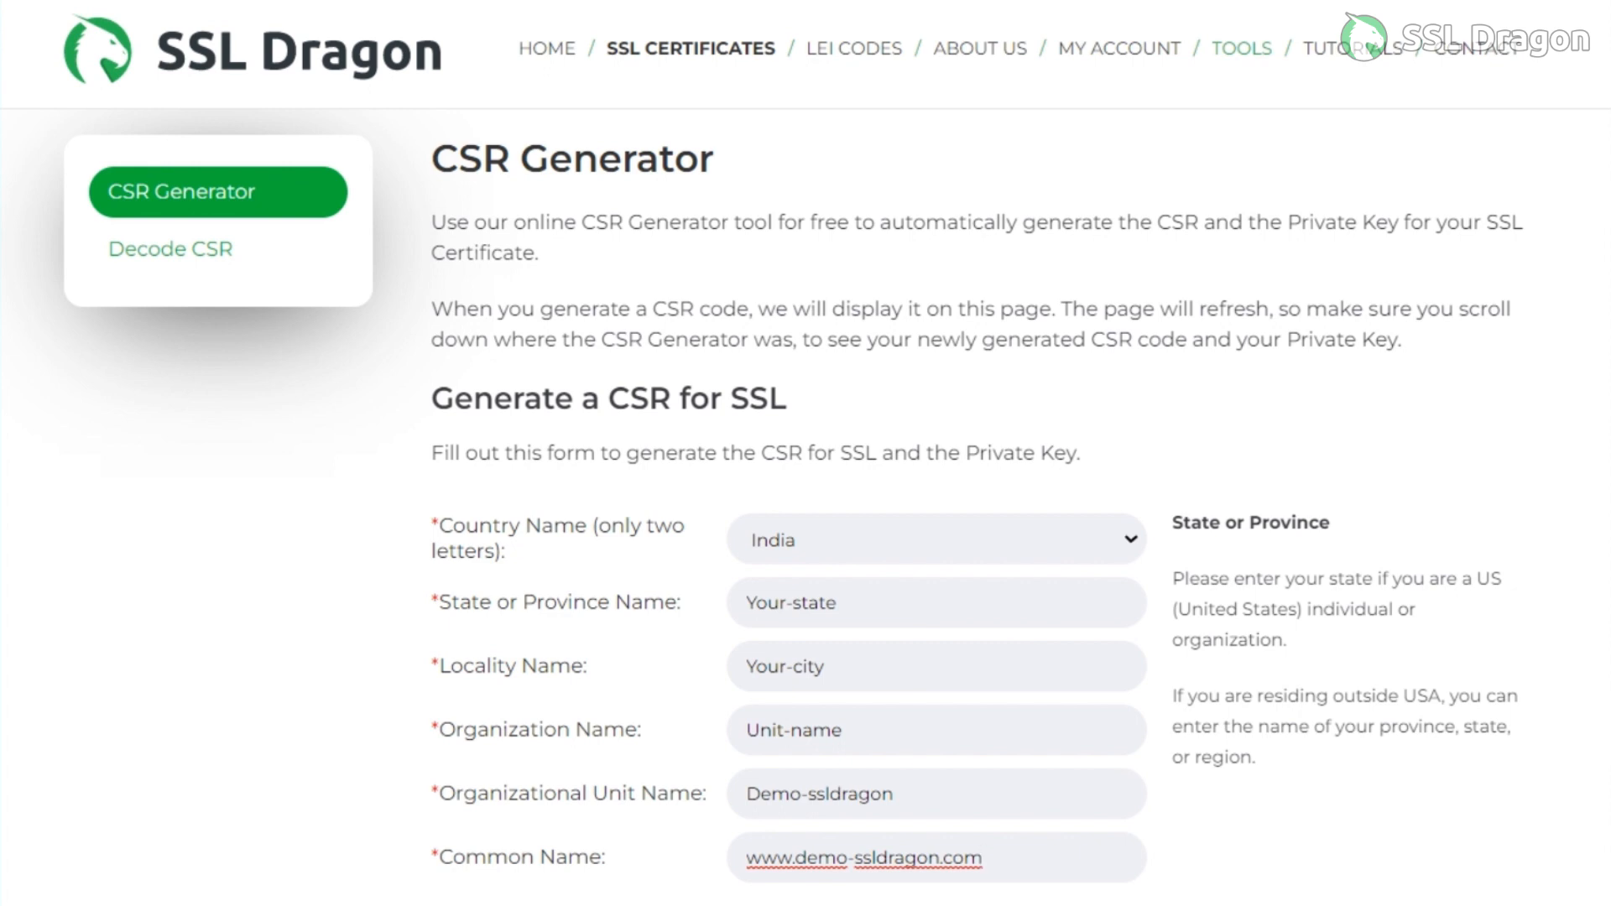
Fill in the optional contact e-mail address and generate the CSR with its private key.
{"action": "scroll", "coordinate": [805, 503], "scroll_direction": "down", "scroll_amount": 4}
{"action": "left_click", "coordinate": [936, 603]}
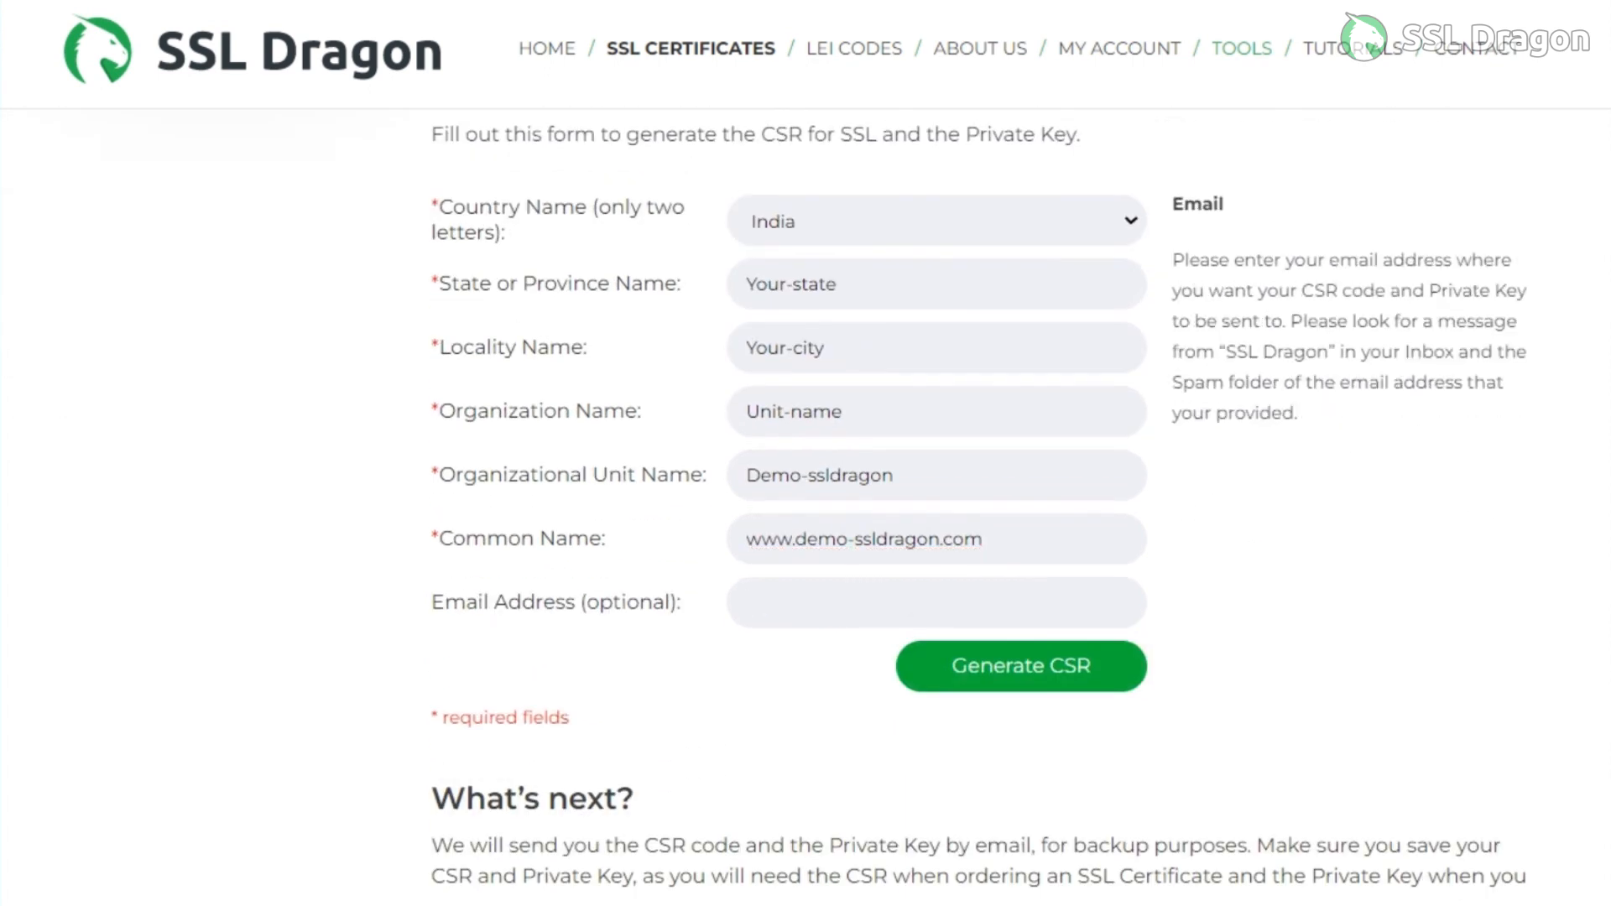
{"action": "type", "text": "user@demo-ssl"}
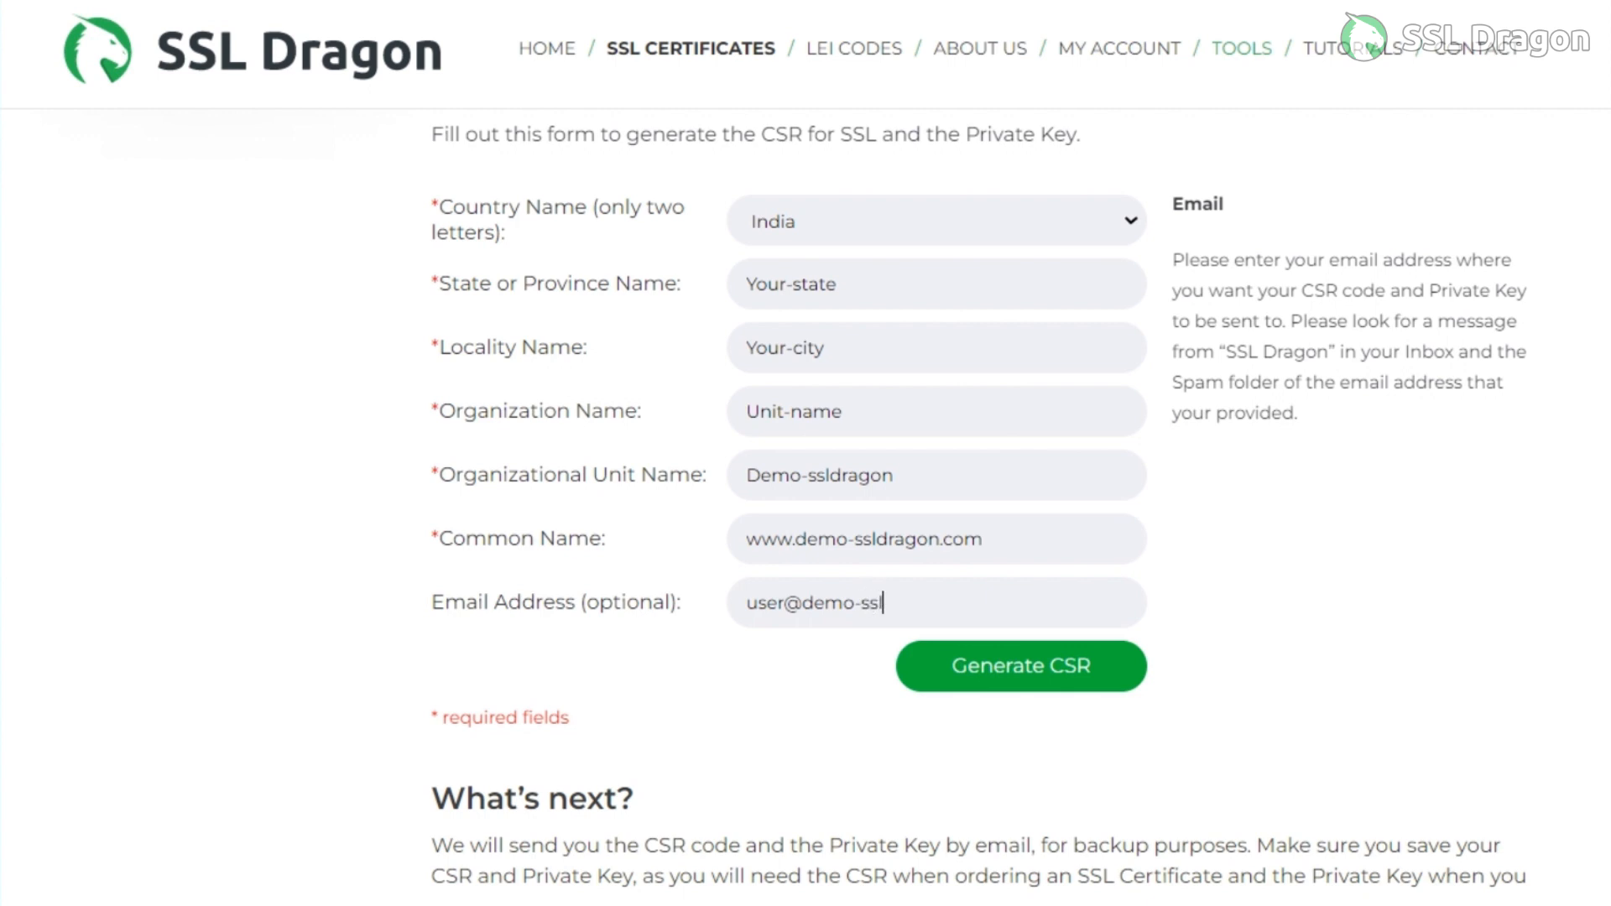
{"action": "type", "text": "dragon.com"}
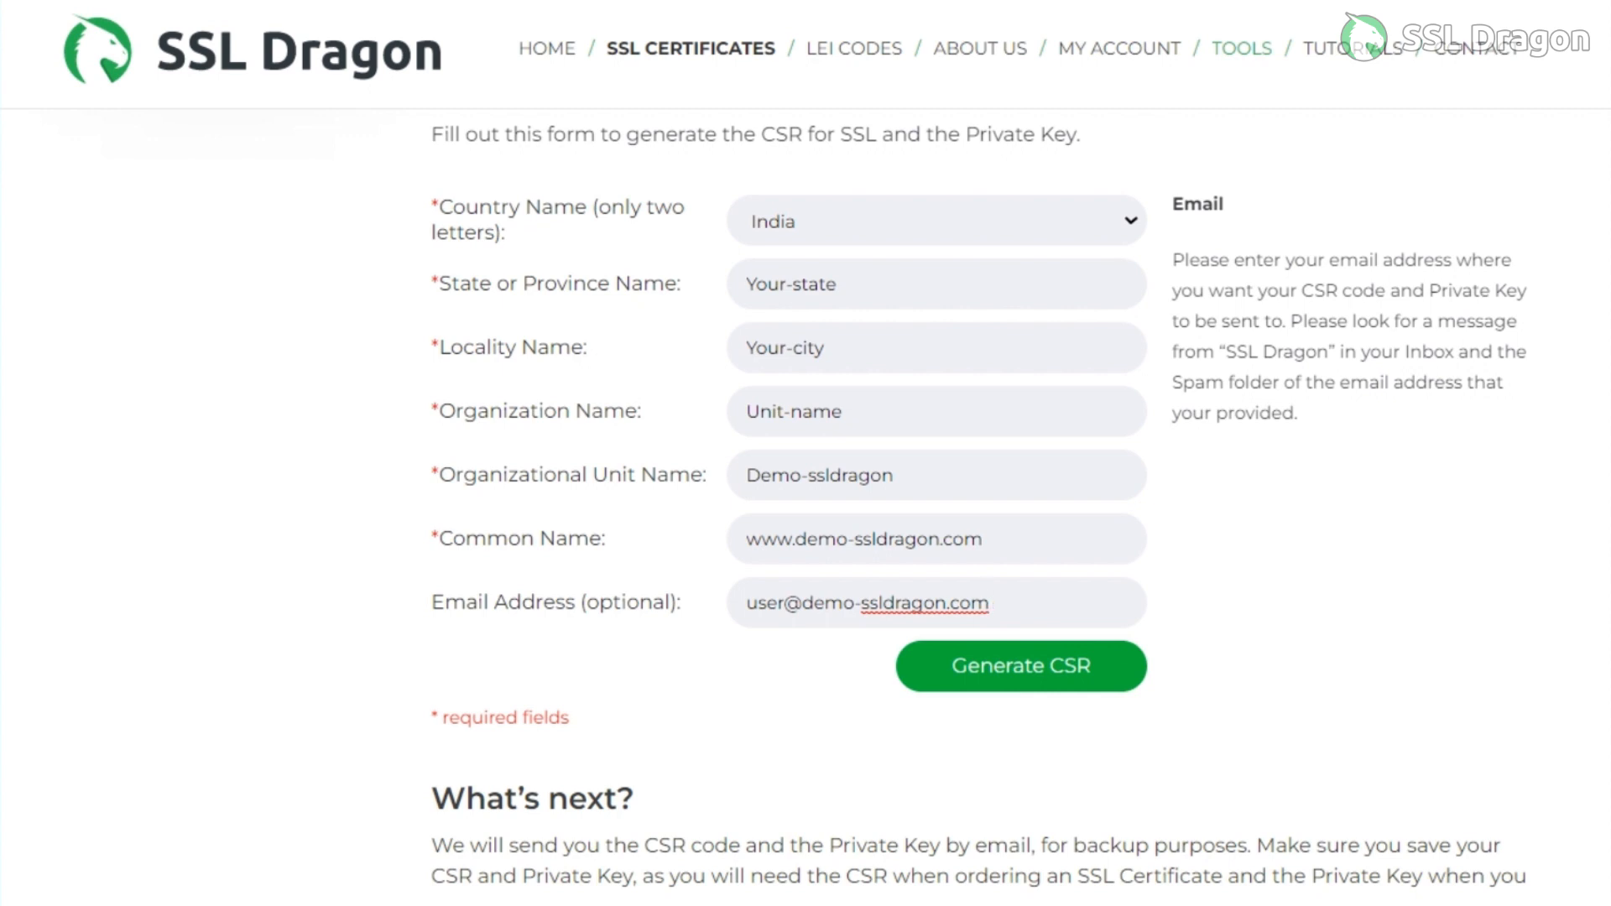
{"action": "key", "text": "Tab"}
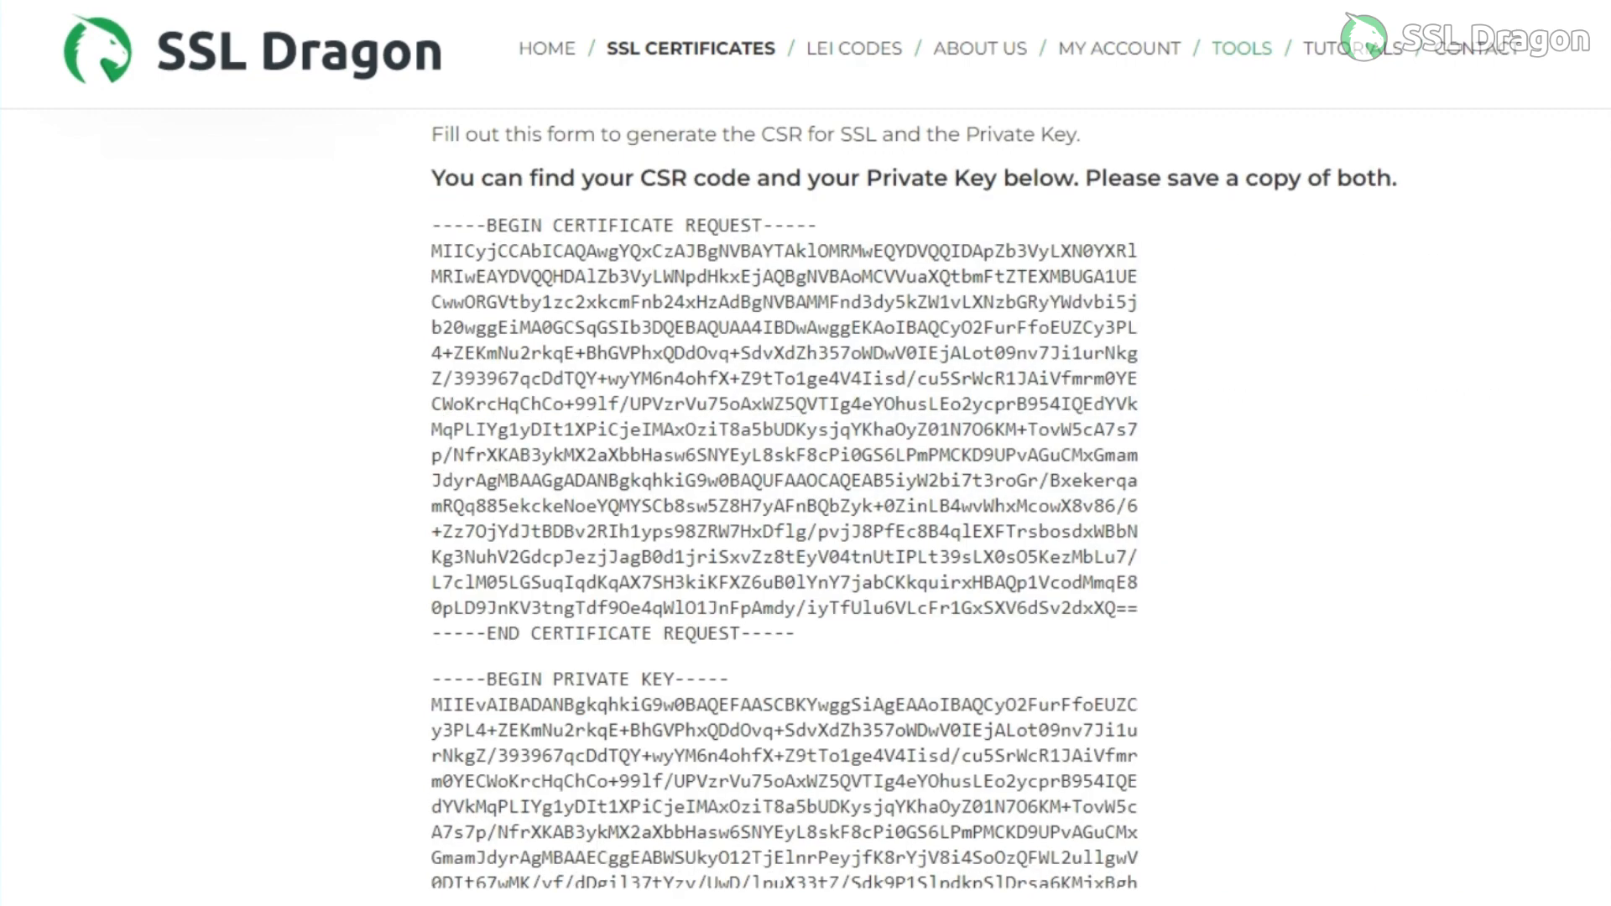
Highlight the generated certificate request block and the full private key block, including their BEGIN and END lines.
{"action": "left_click_drag", "start_coordinate": [432, 225], "coordinate": [795, 634]}
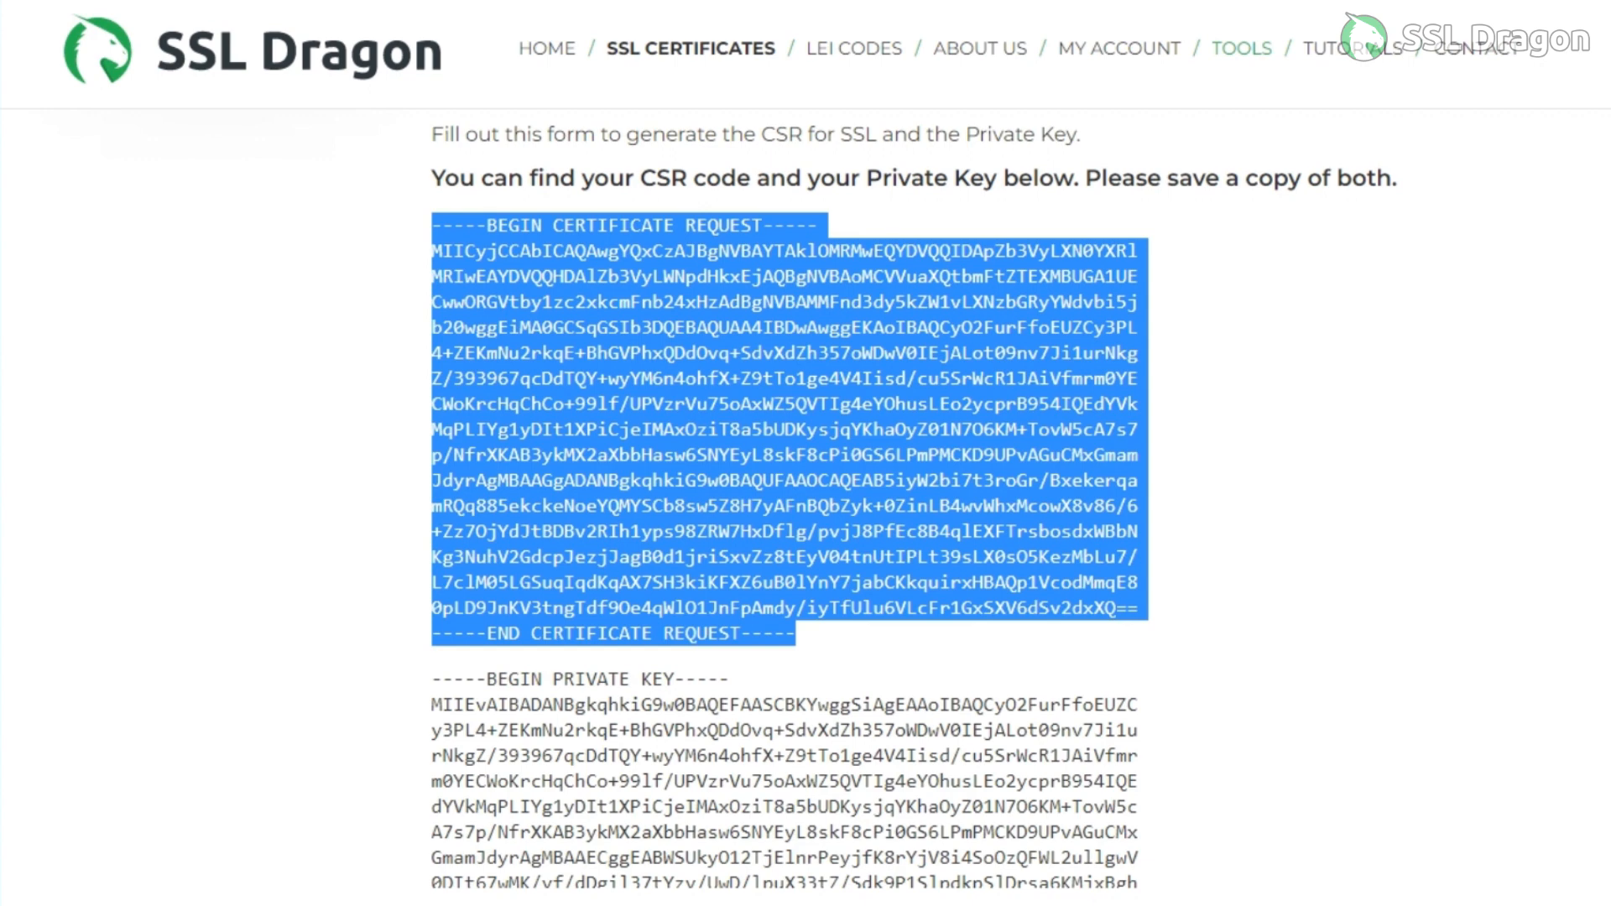
{"action": "scroll", "coordinate": [789, 503], "scroll_direction": "down", "scroll_amount": 5}
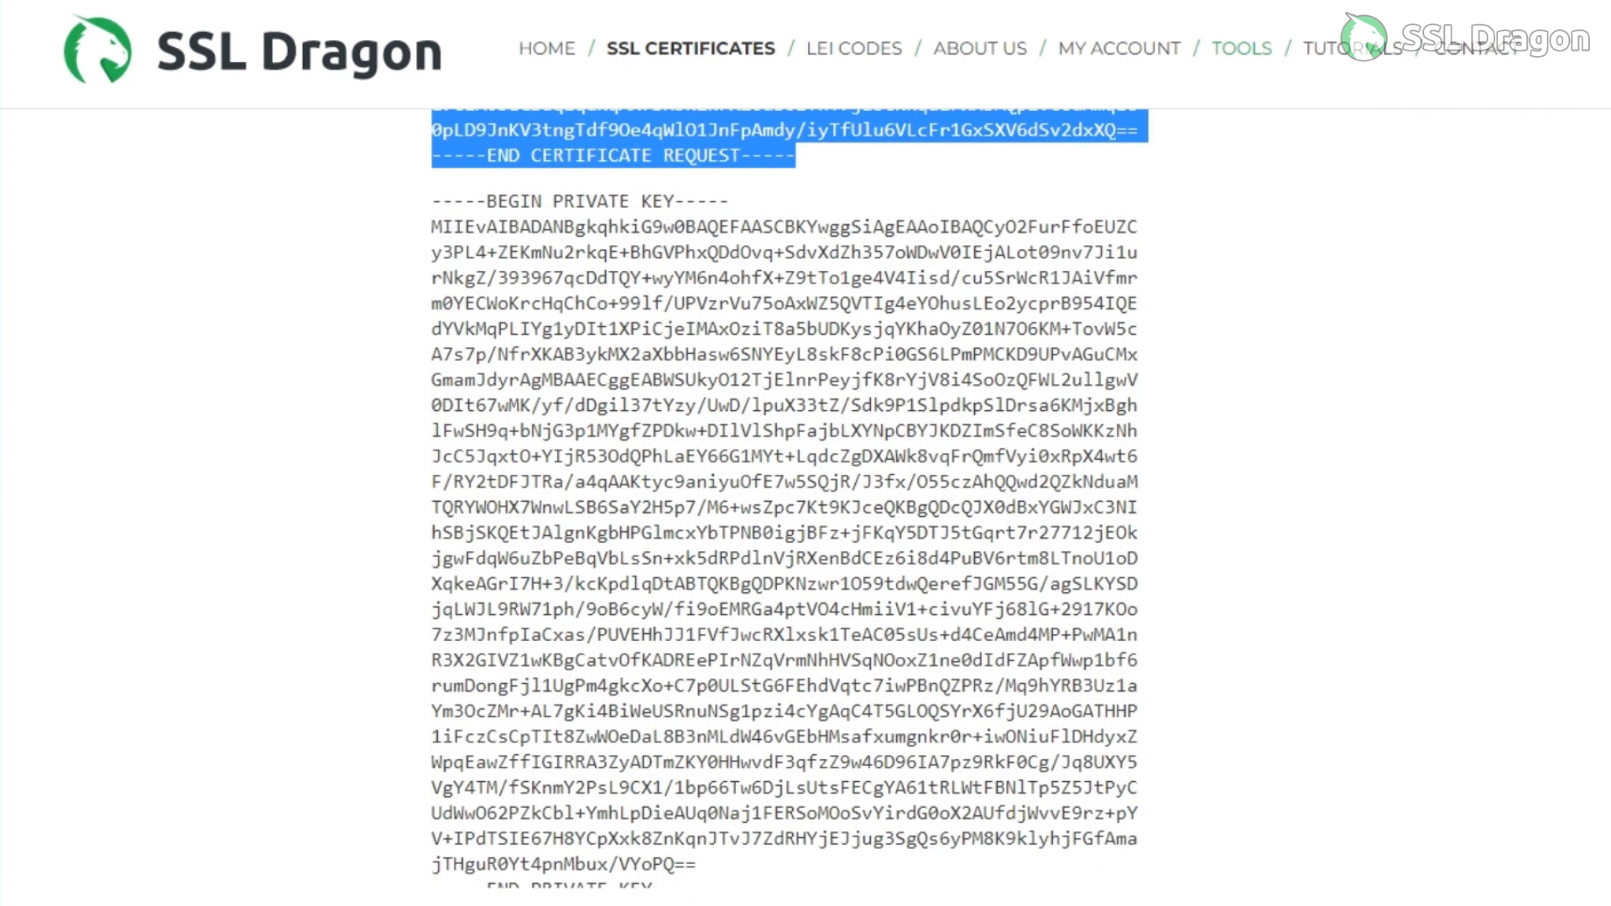
{"action": "left_click_drag", "start_coordinate": [431, 202], "coordinate": [697, 864]}
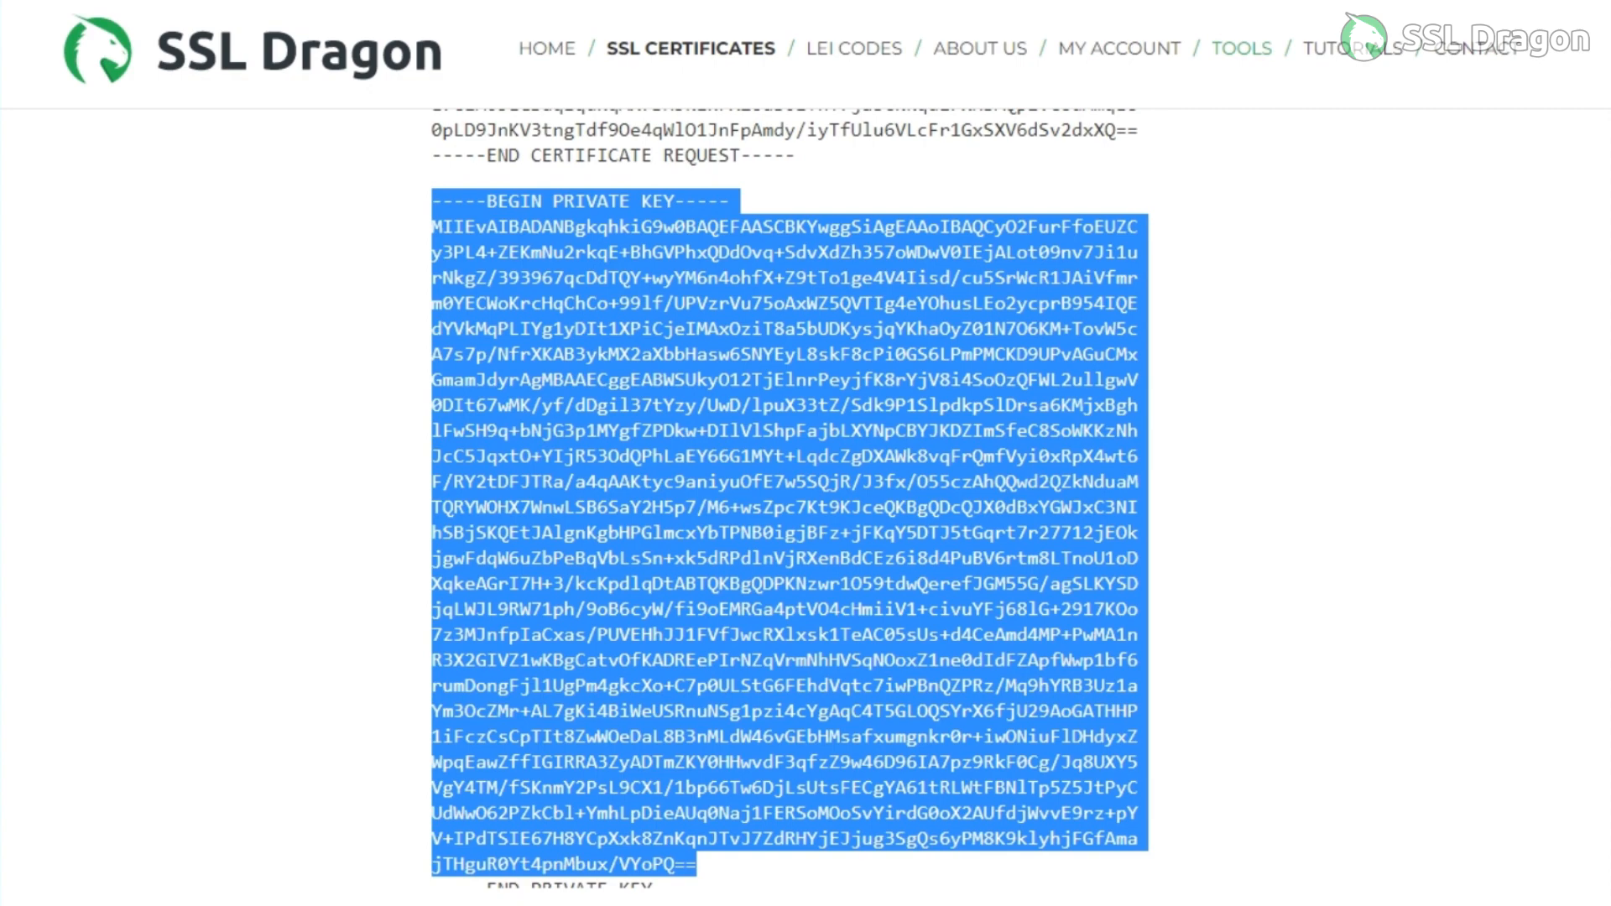
{"action": "scroll", "coordinate": [788, 503], "scroll_direction": "down", "scroll_amount": 2}
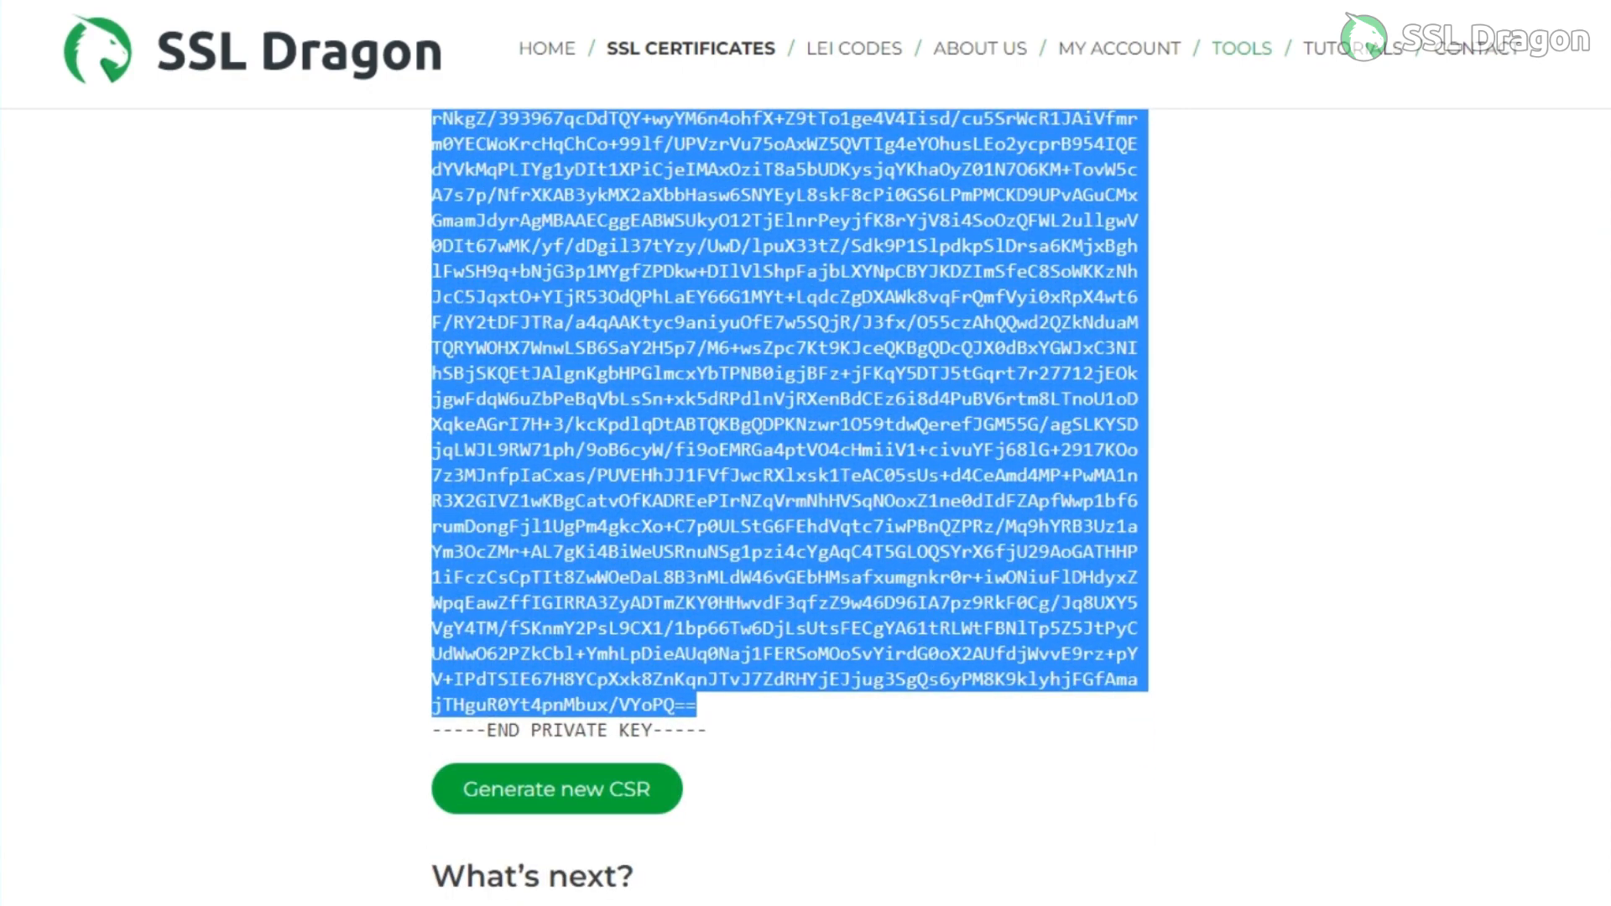
{"action": "left_click_drag", "start_coordinate": [697, 705], "coordinate": [707, 731]}
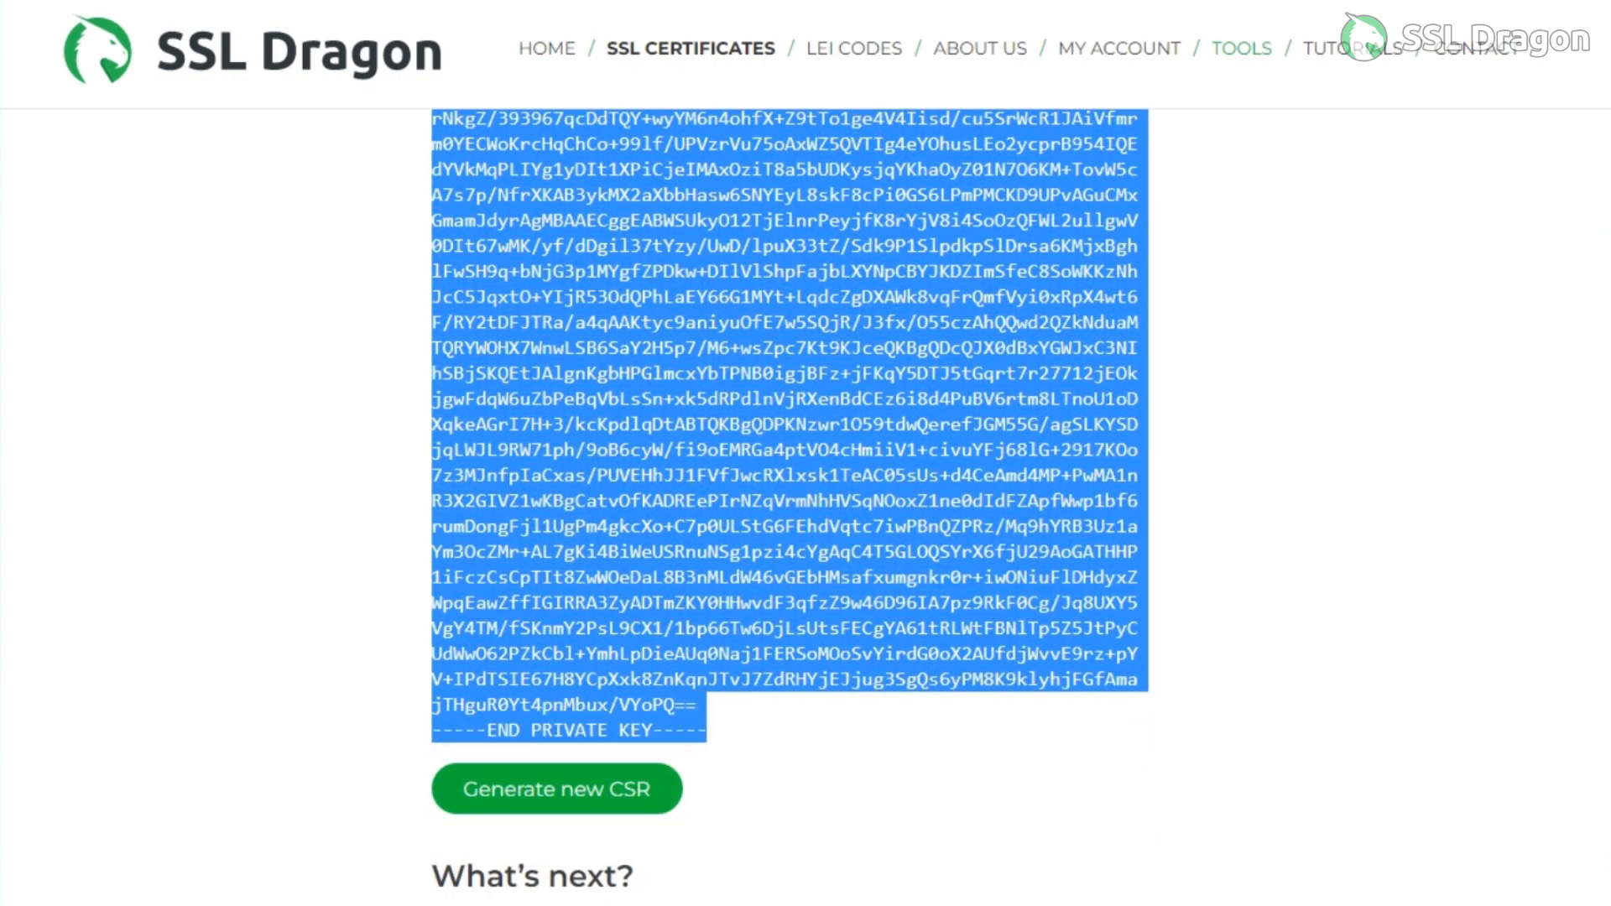
{"action": "scroll", "coordinate": [789, 504], "scroll_direction": "up", "scroll_amount": 2}
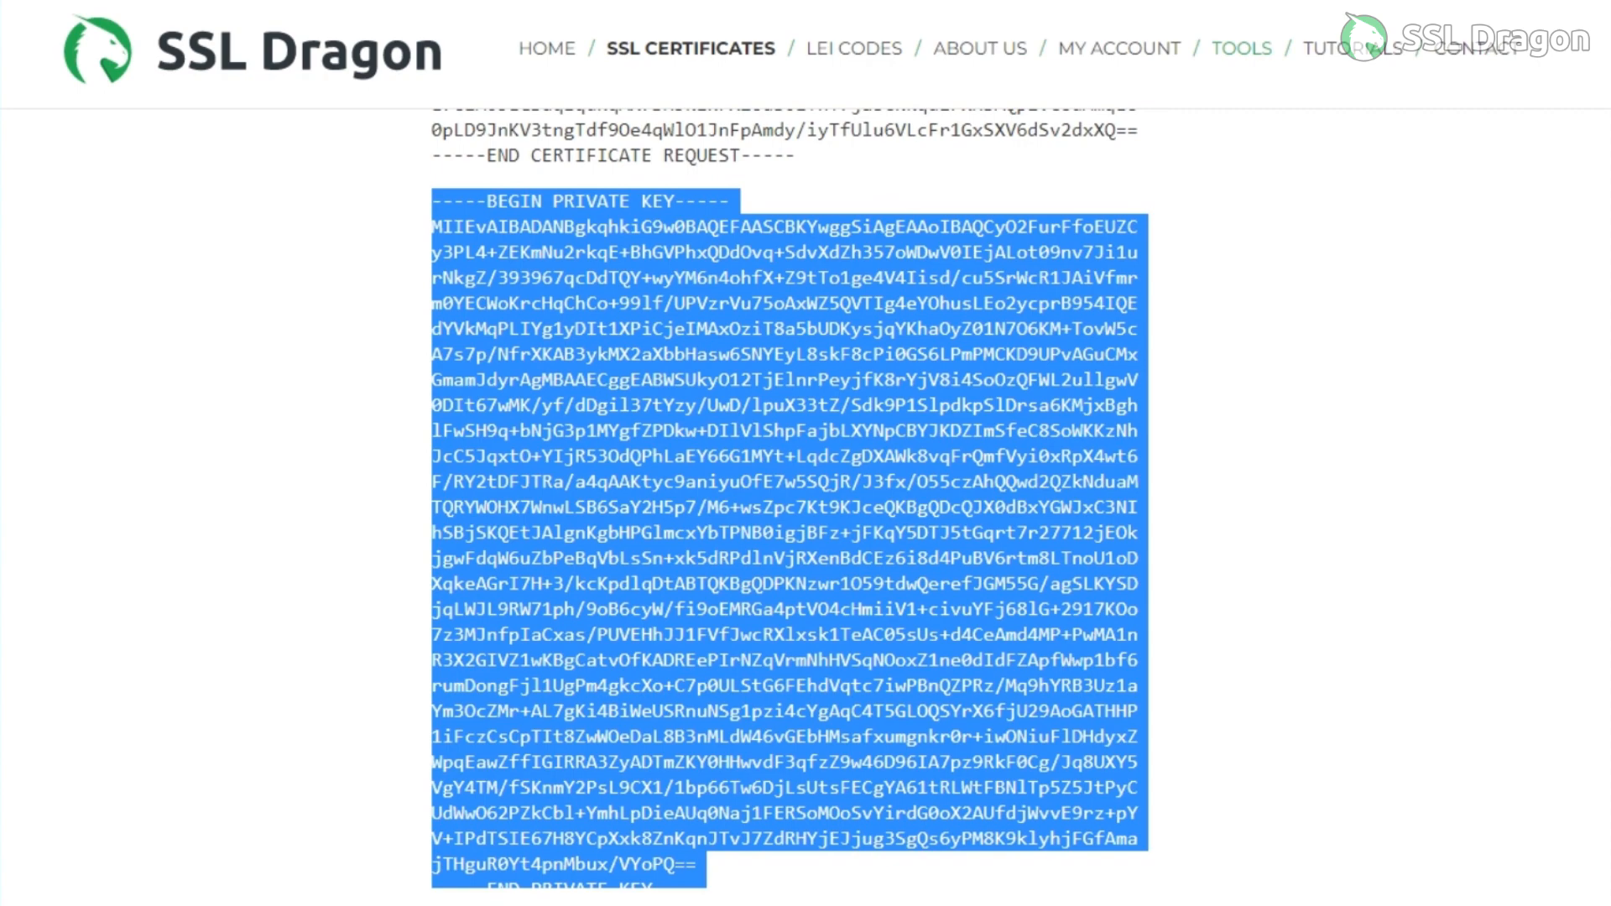
{"action": "scroll", "coordinate": [789, 504], "scroll_direction": "down", "scroll_amount": 2}
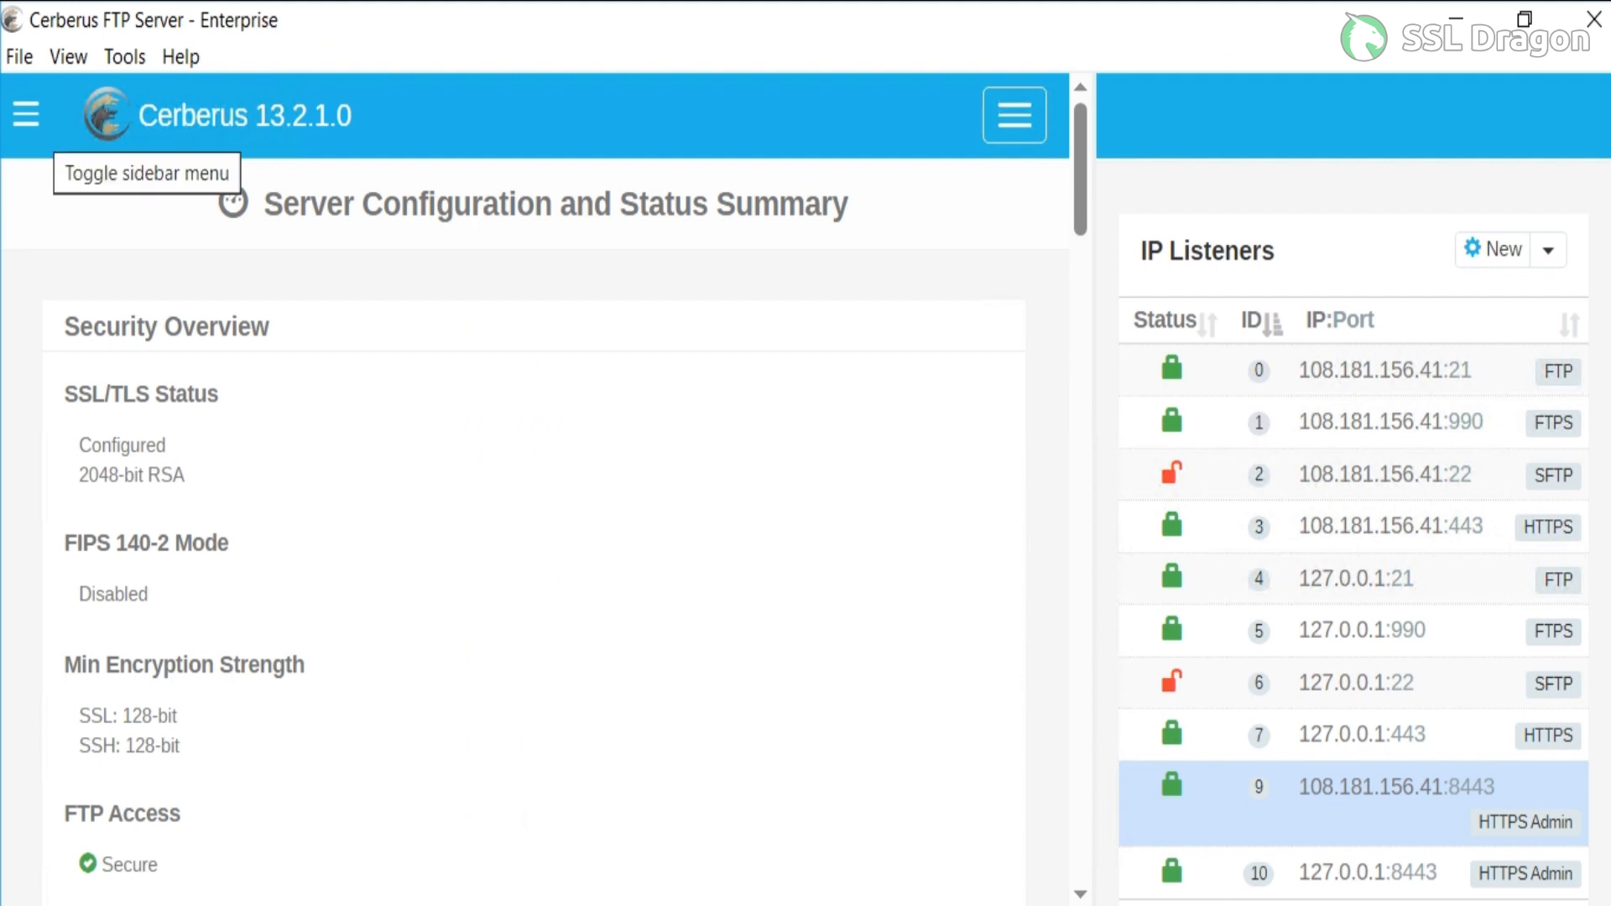
Switch to Cerberus FTP Server and open the Security settings of the Server Manager.
{"action": "left_click", "coordinate": [26, 114]}
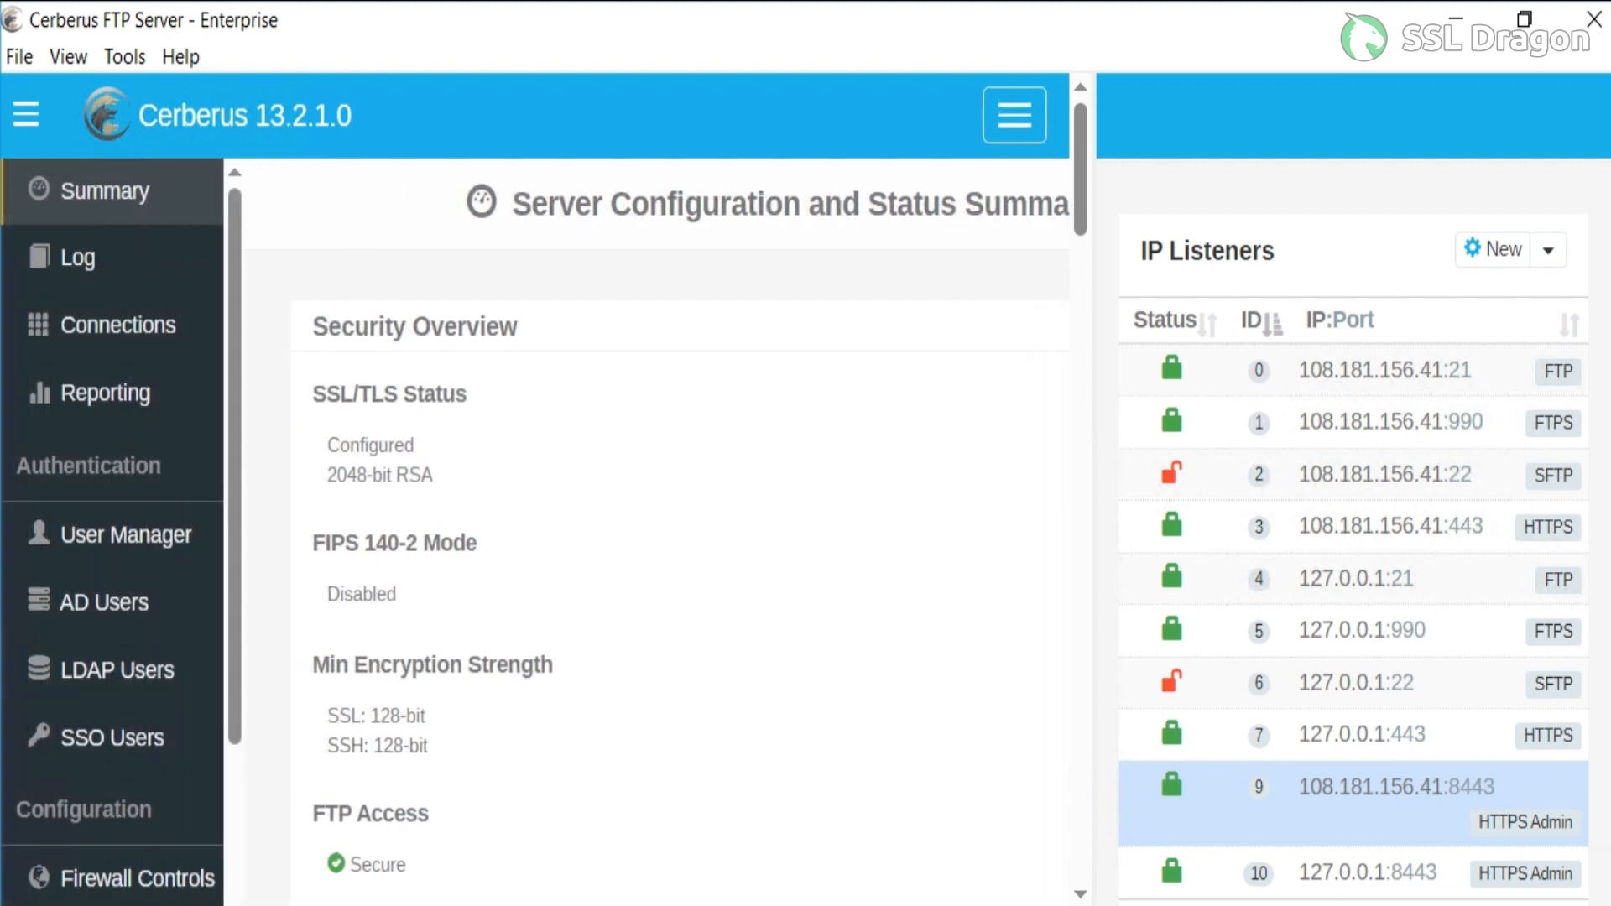
{"action": "scroll", "coordinate": [126, 479], "scroll_direction": "down", "scroll_amount": 5}
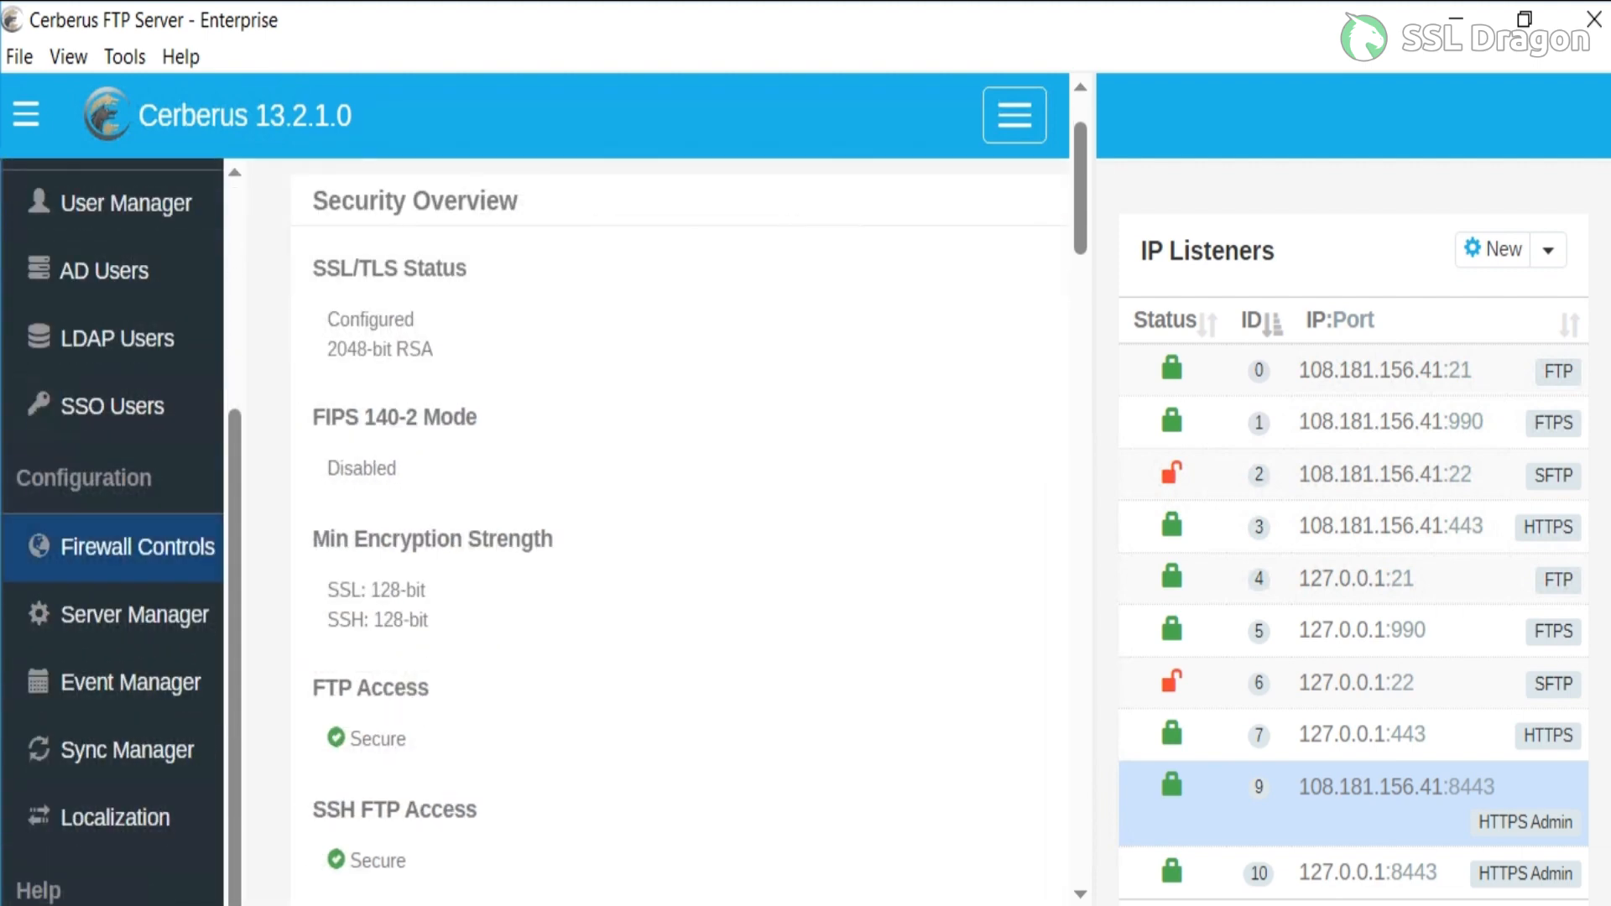
{"action": "left_click", "coordinate": [134, 614]}
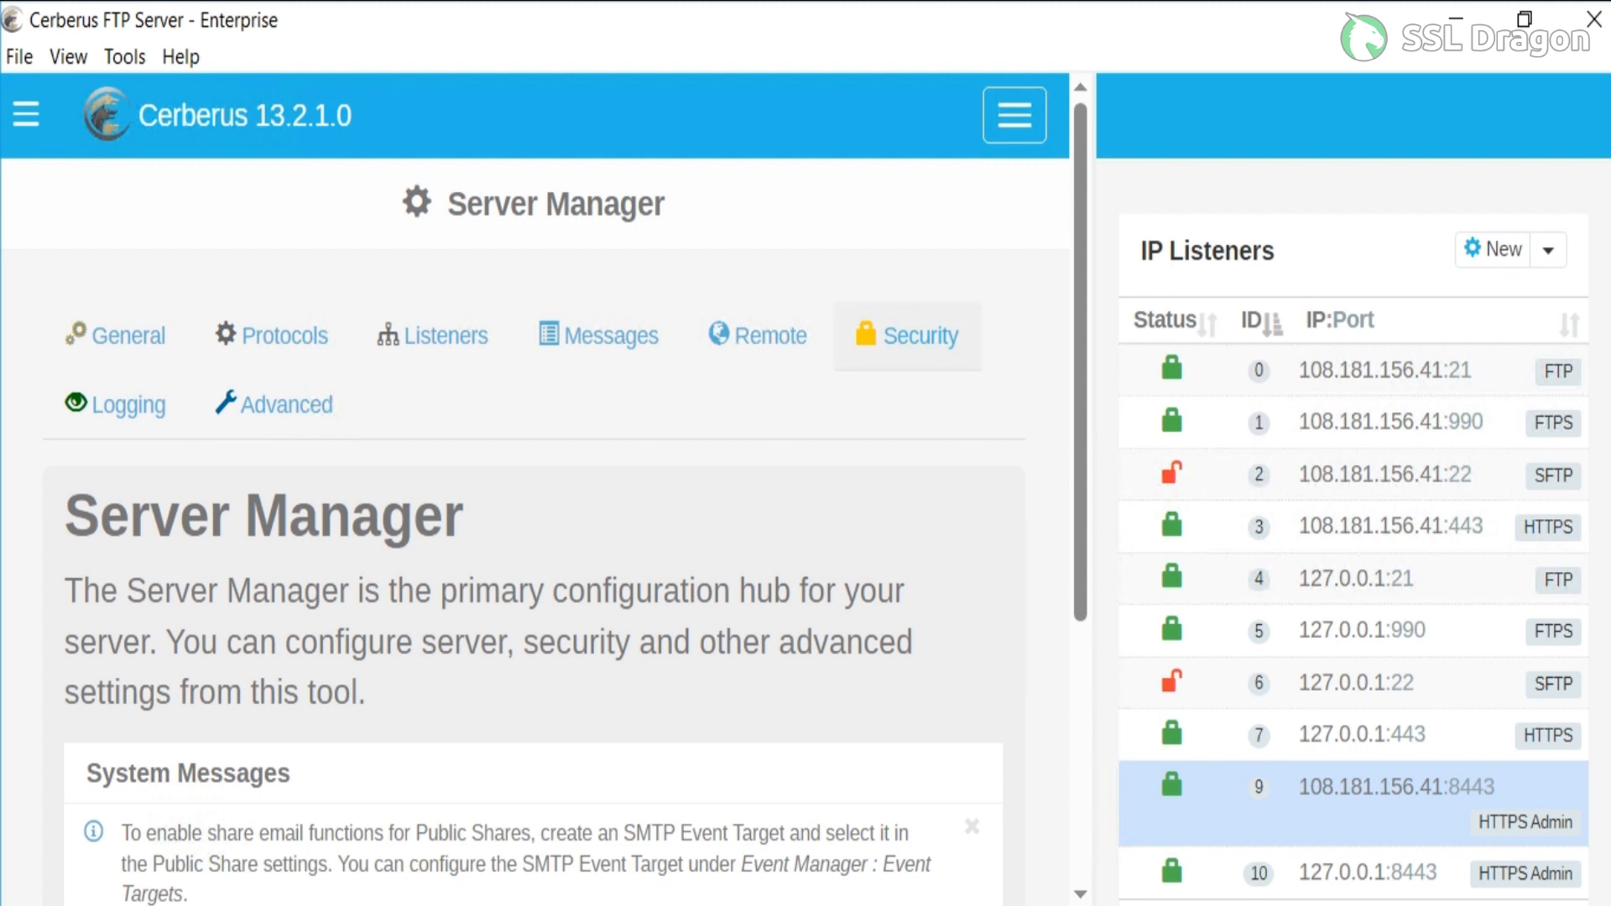
{"action": "left_click", "coordinate": [908, 335]}
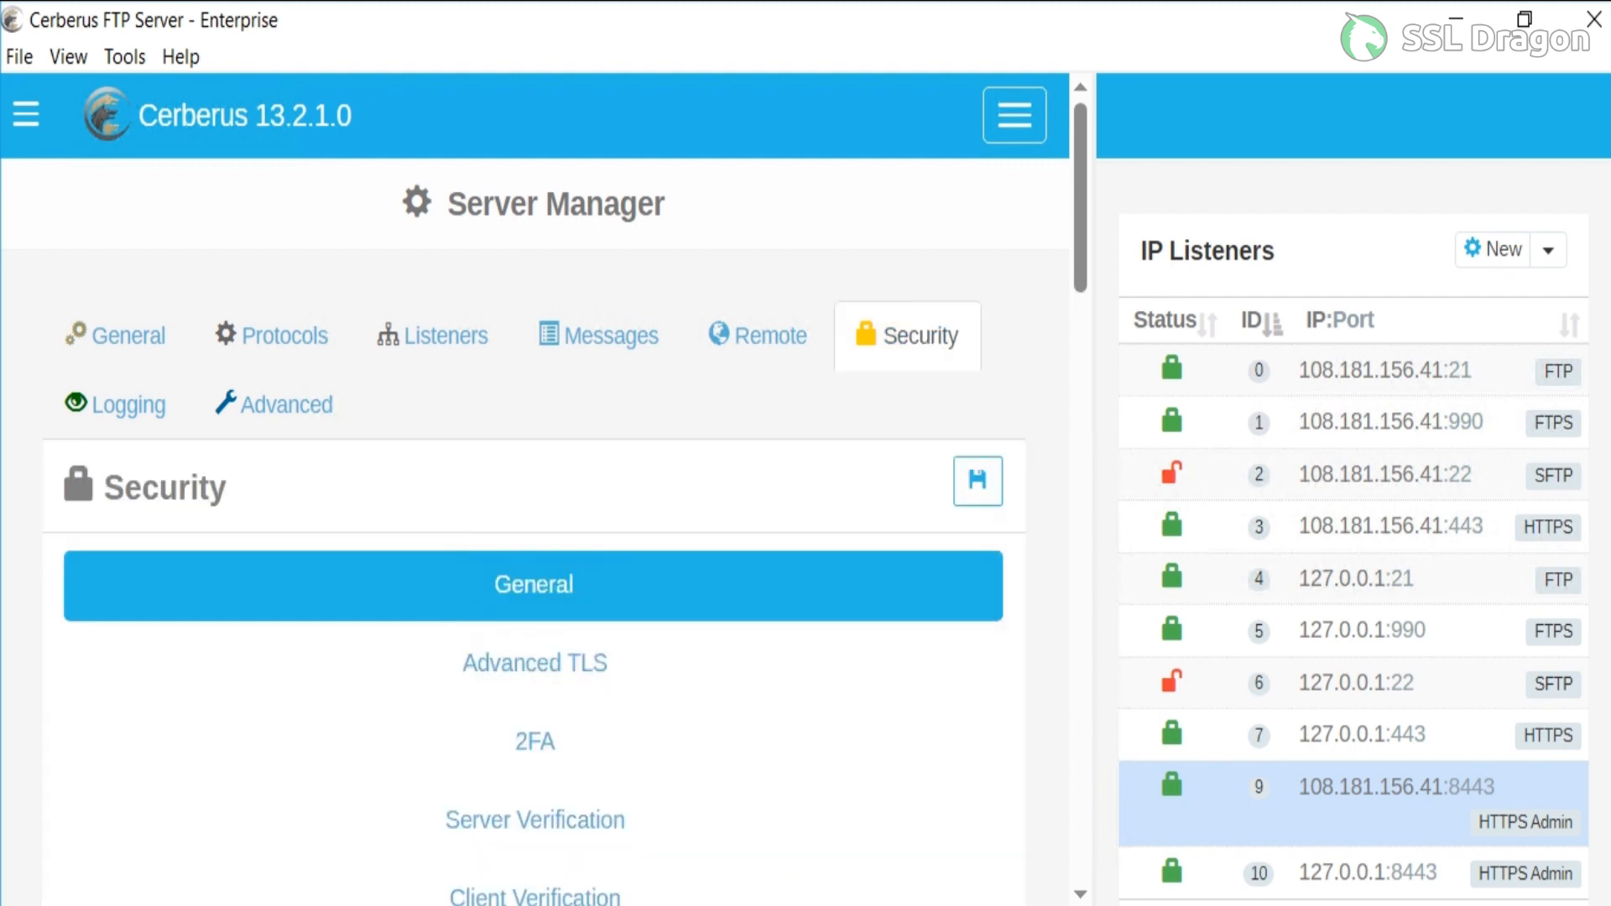
Set the TLS server key pair's certificate path to www_demo-ssldragon_com.crt in the Cerberus certificates folder.
{"action": "scroll", "coordinate": [535, 537], "scroll_direction": "down", "scroll_amount": 6}
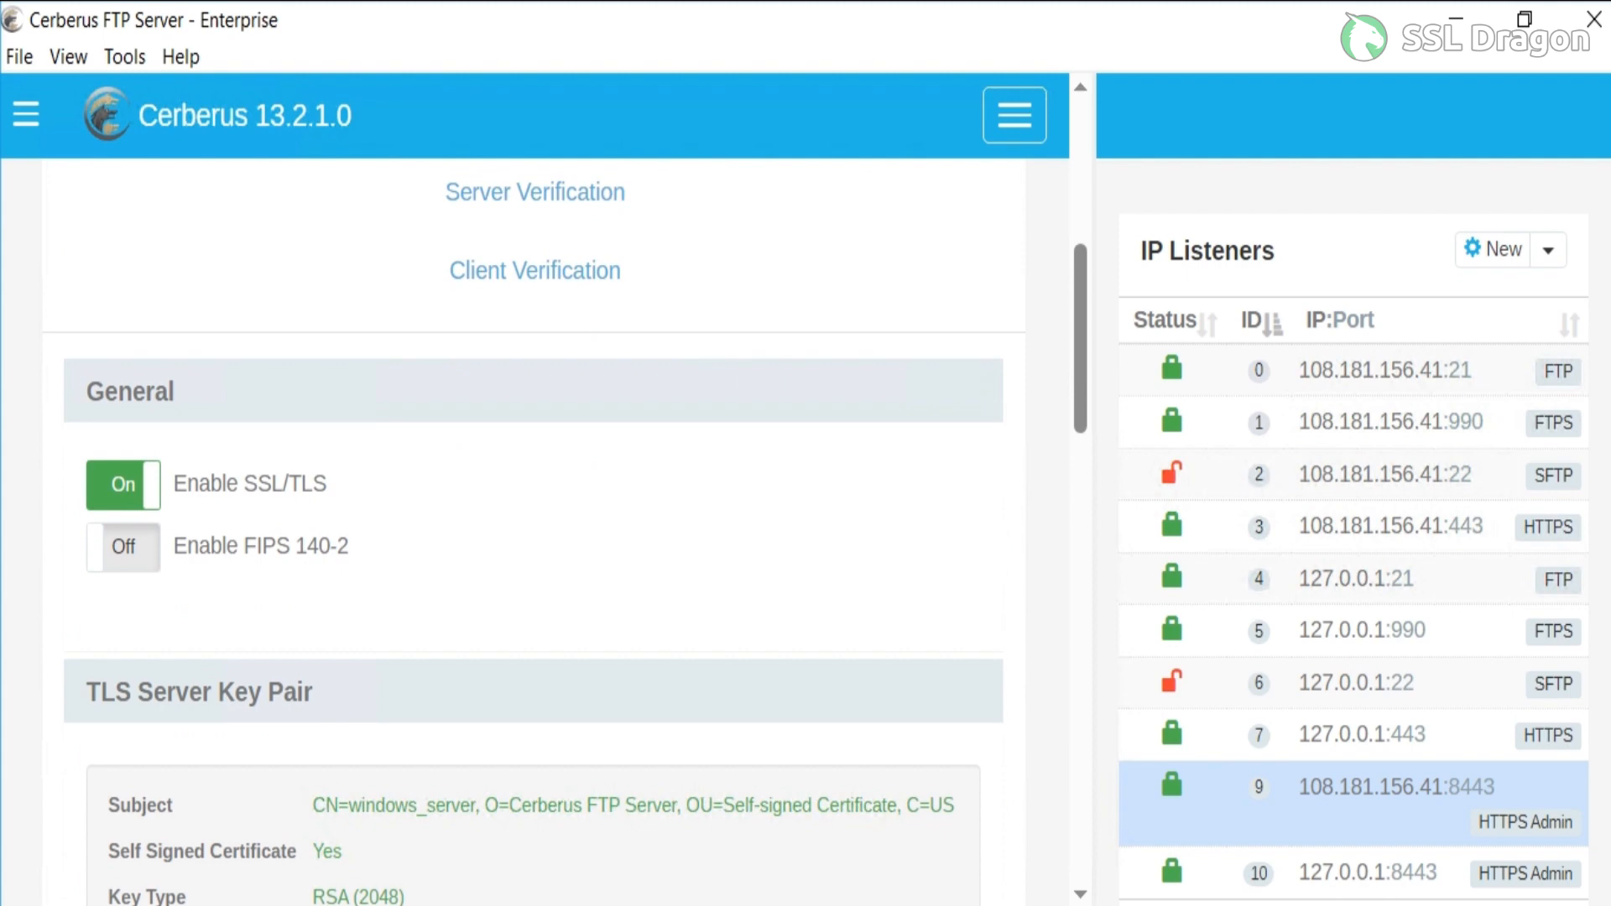
{"action": "scroll", "coordinate": [534, 537], "scroll_direction": "down", "scroll_amount": 4}
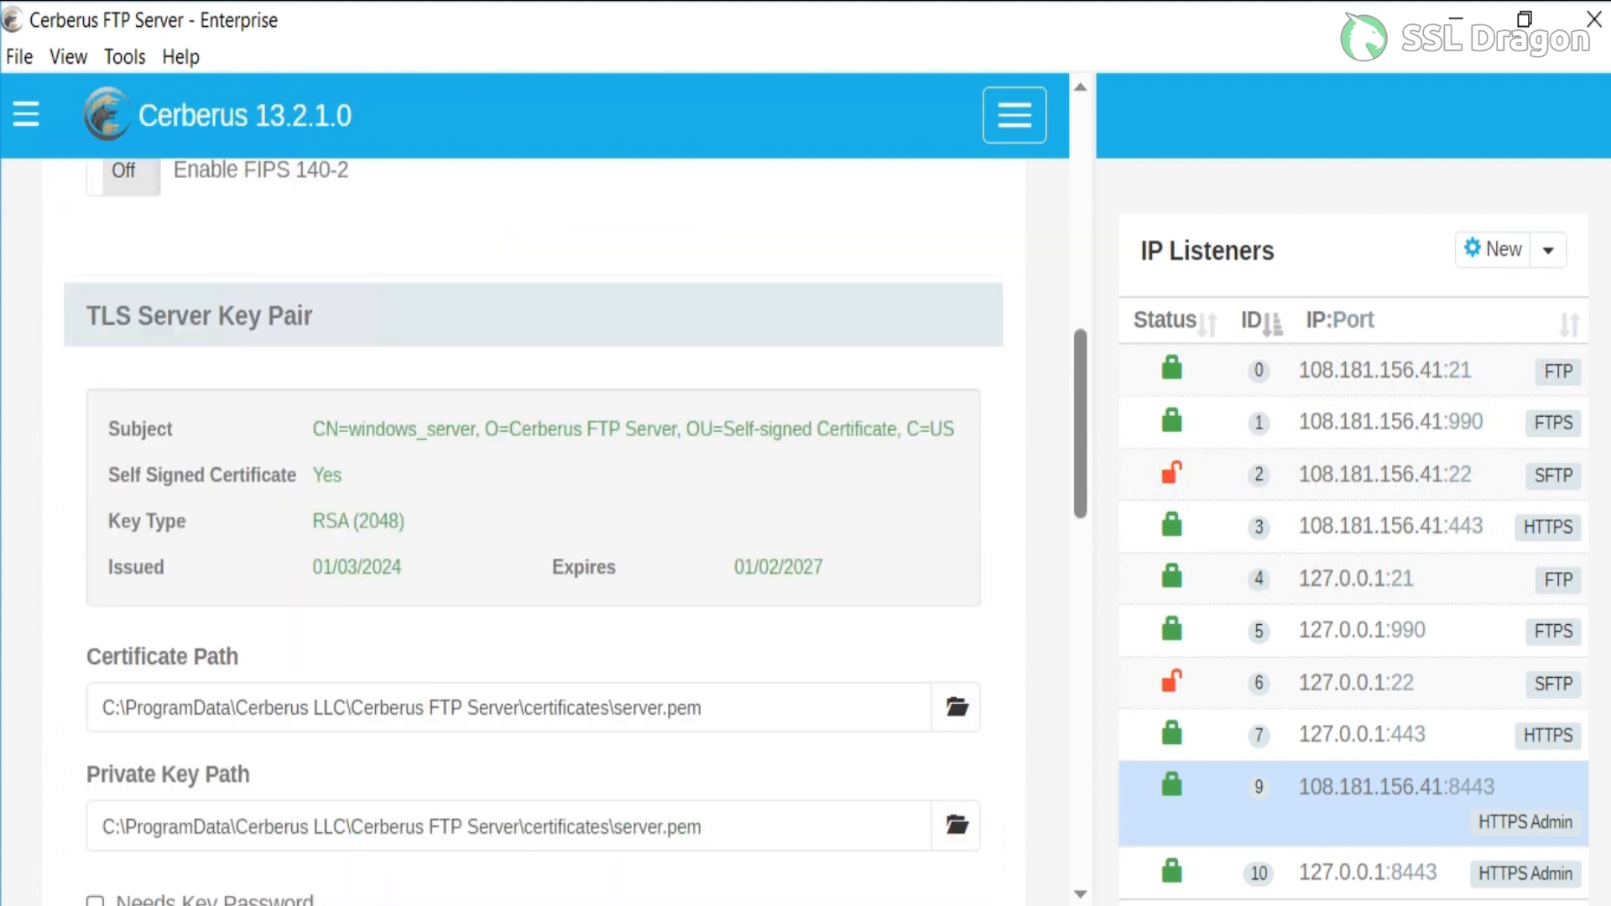
{"action": "left_click", "coordinate": [955, 707]}
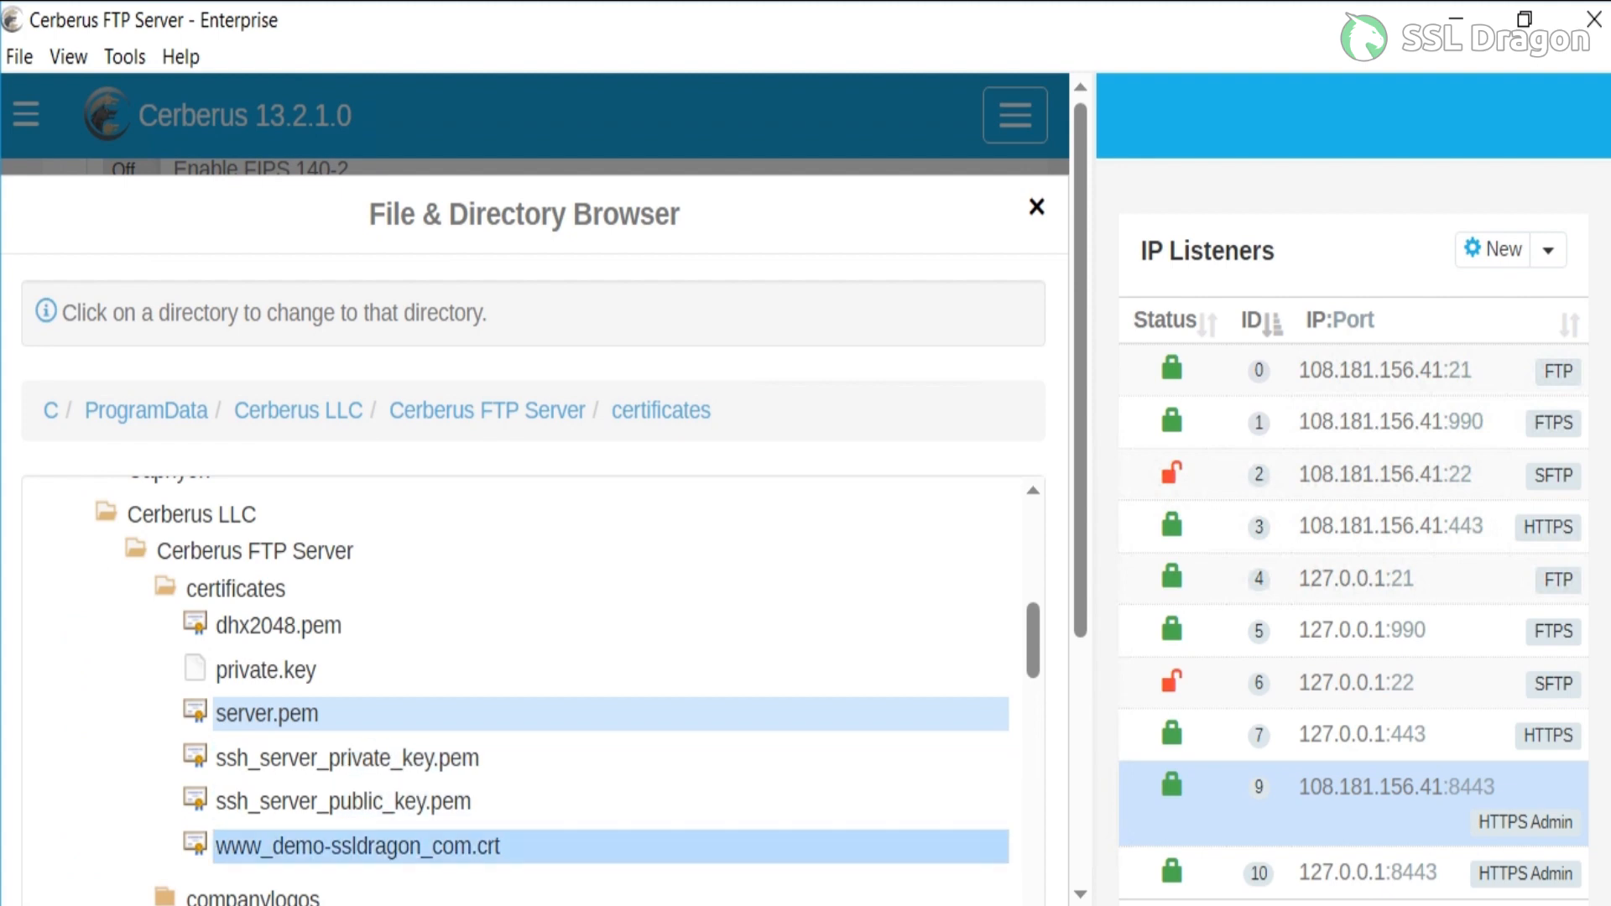
{"action": "left_click", "coordinate": [358, 845]}
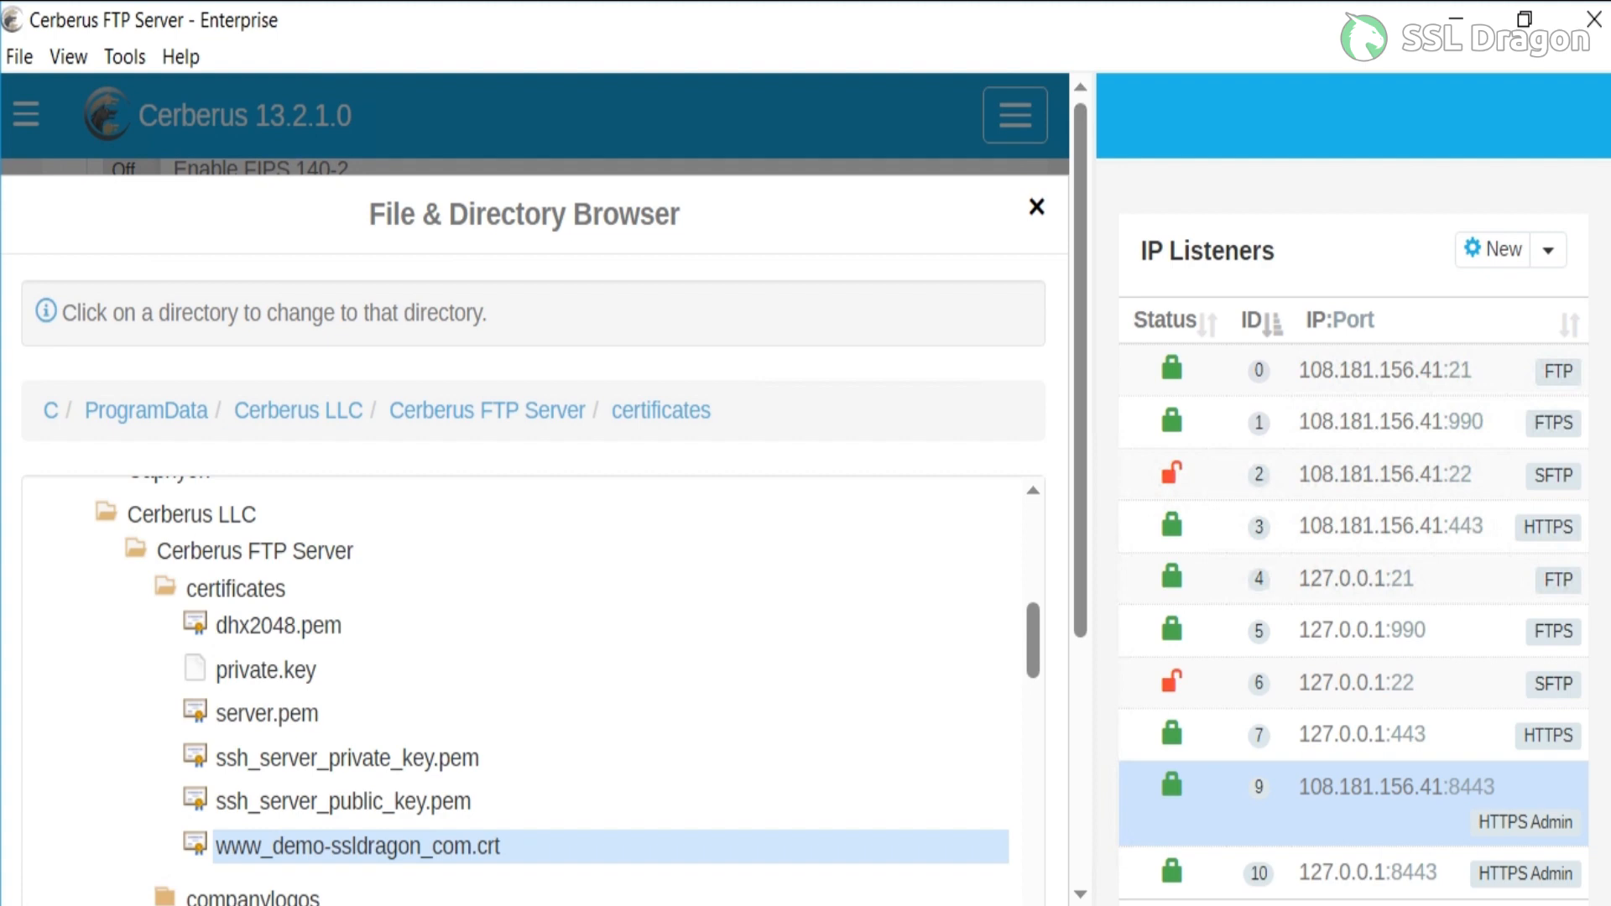
{"action": "scroll", "coordinate": [534, 486], "scroll_direction": "down", "scroll_amount": 5}
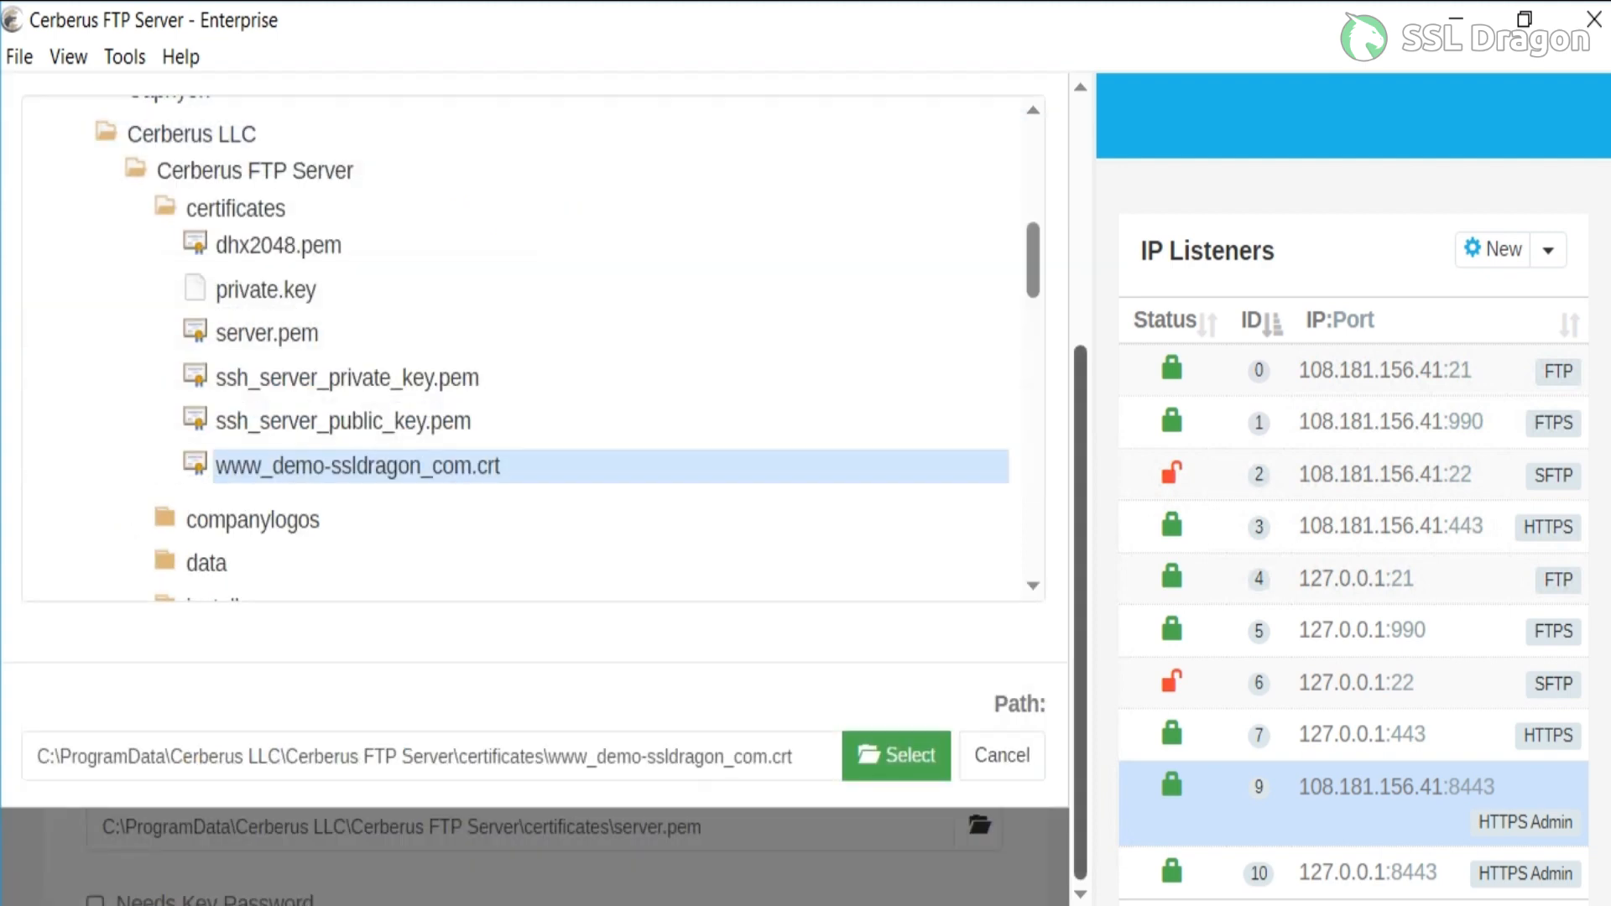
{"action": "left_click", "coordinate": [896, 756]}
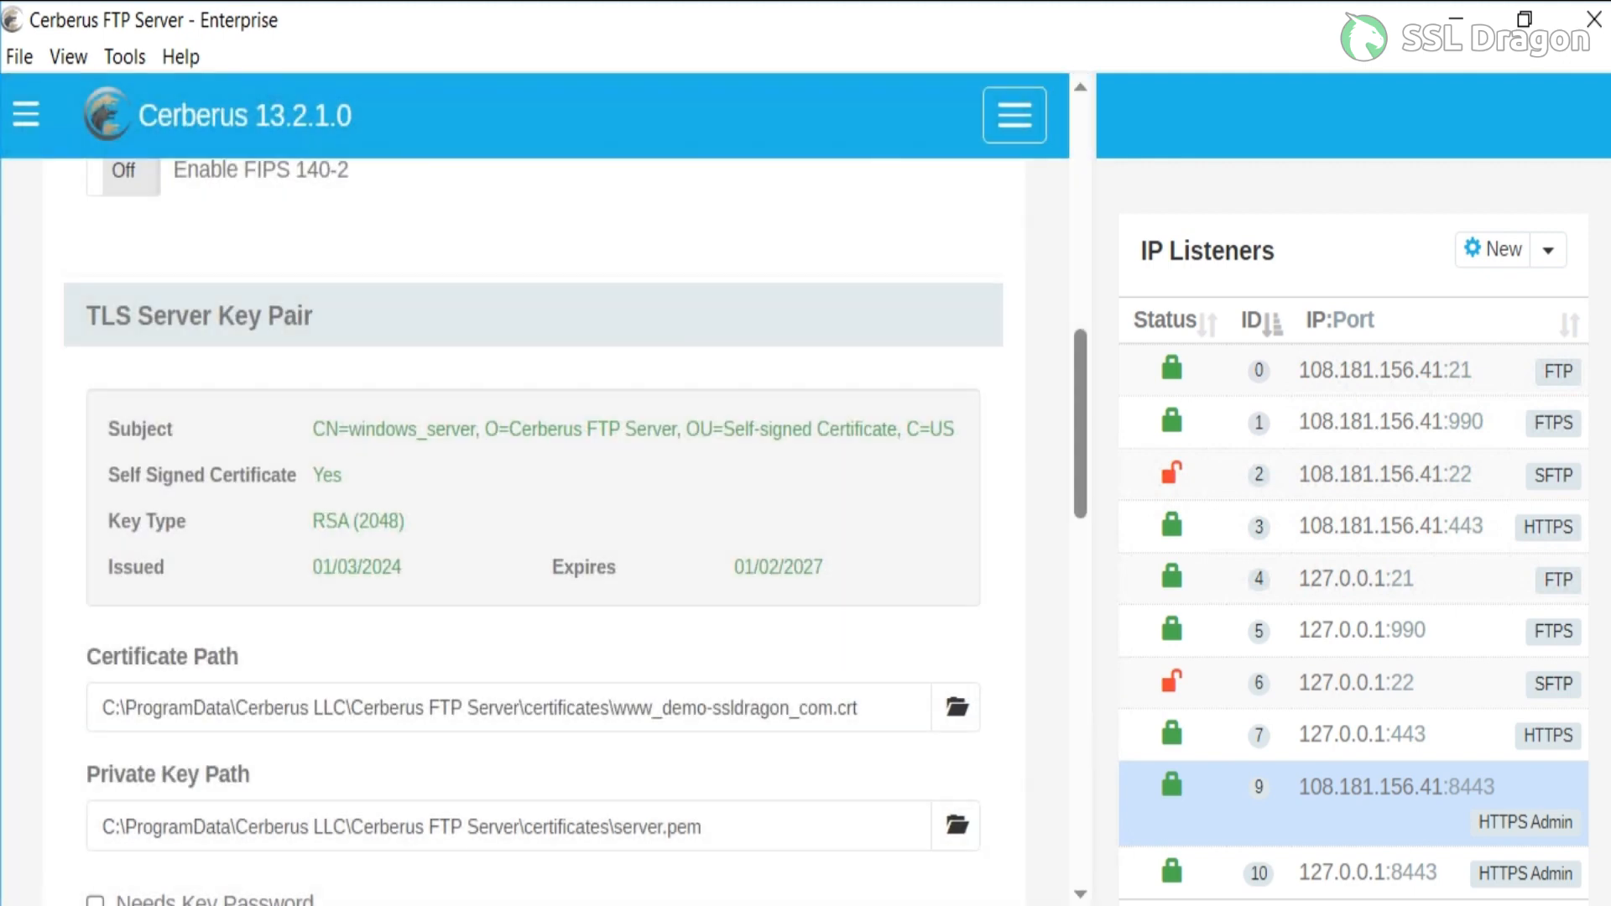
Set the TLS server key pair's private key path to private.key in the Cerberus certificates folder.
{"action": "left_click", "coordinate": [956, 824]}
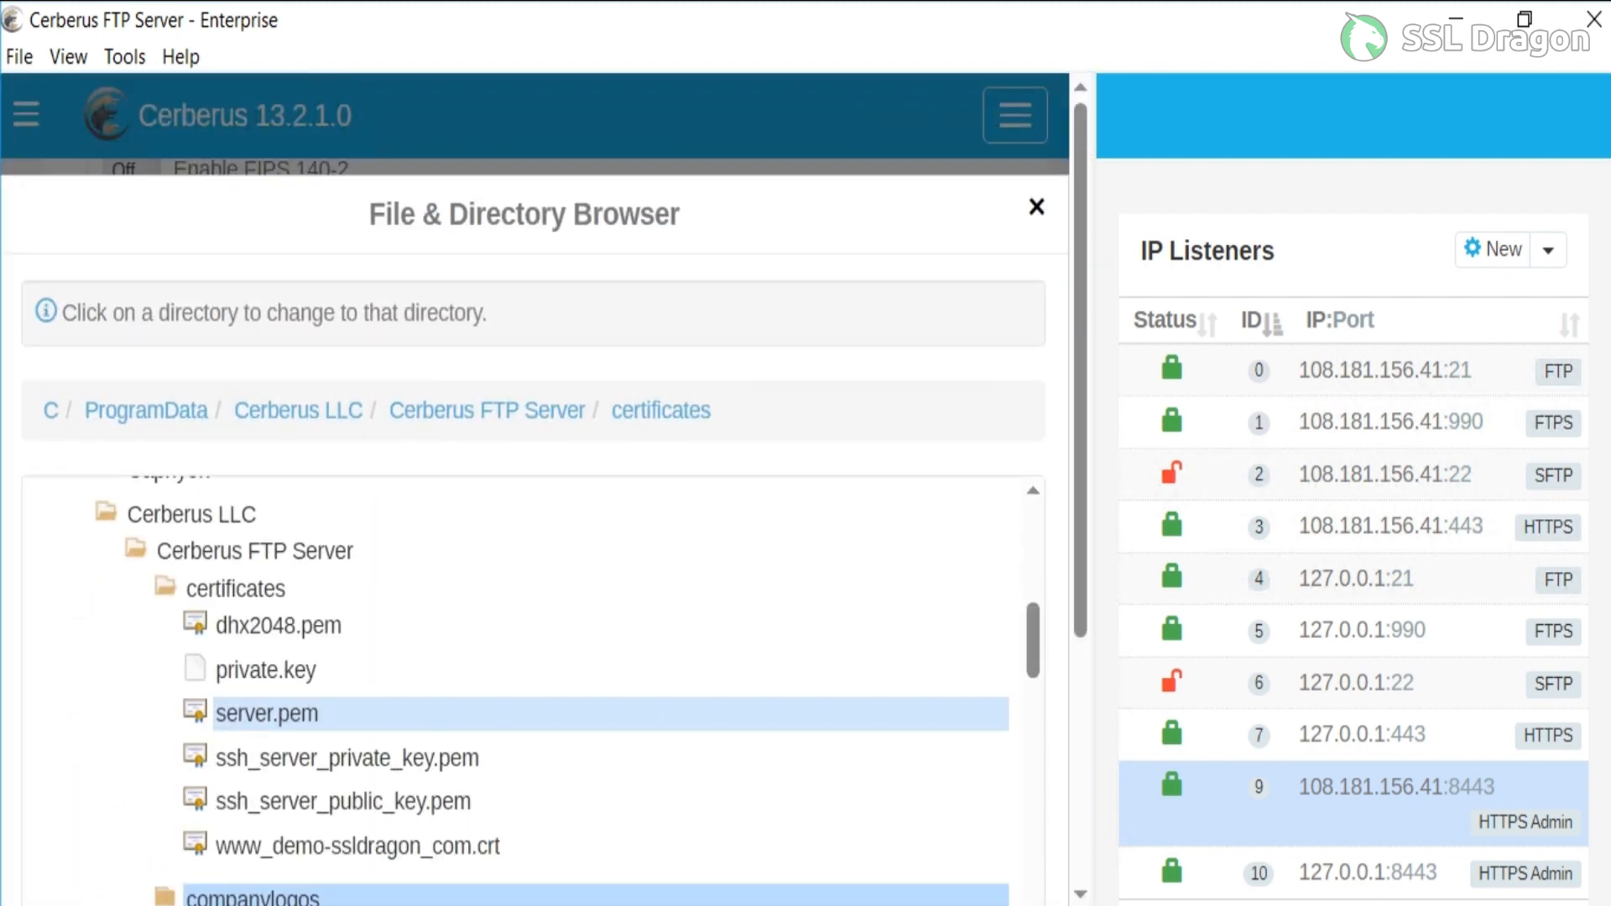
{"action": "left_click", "coordinate": [266, 670]}
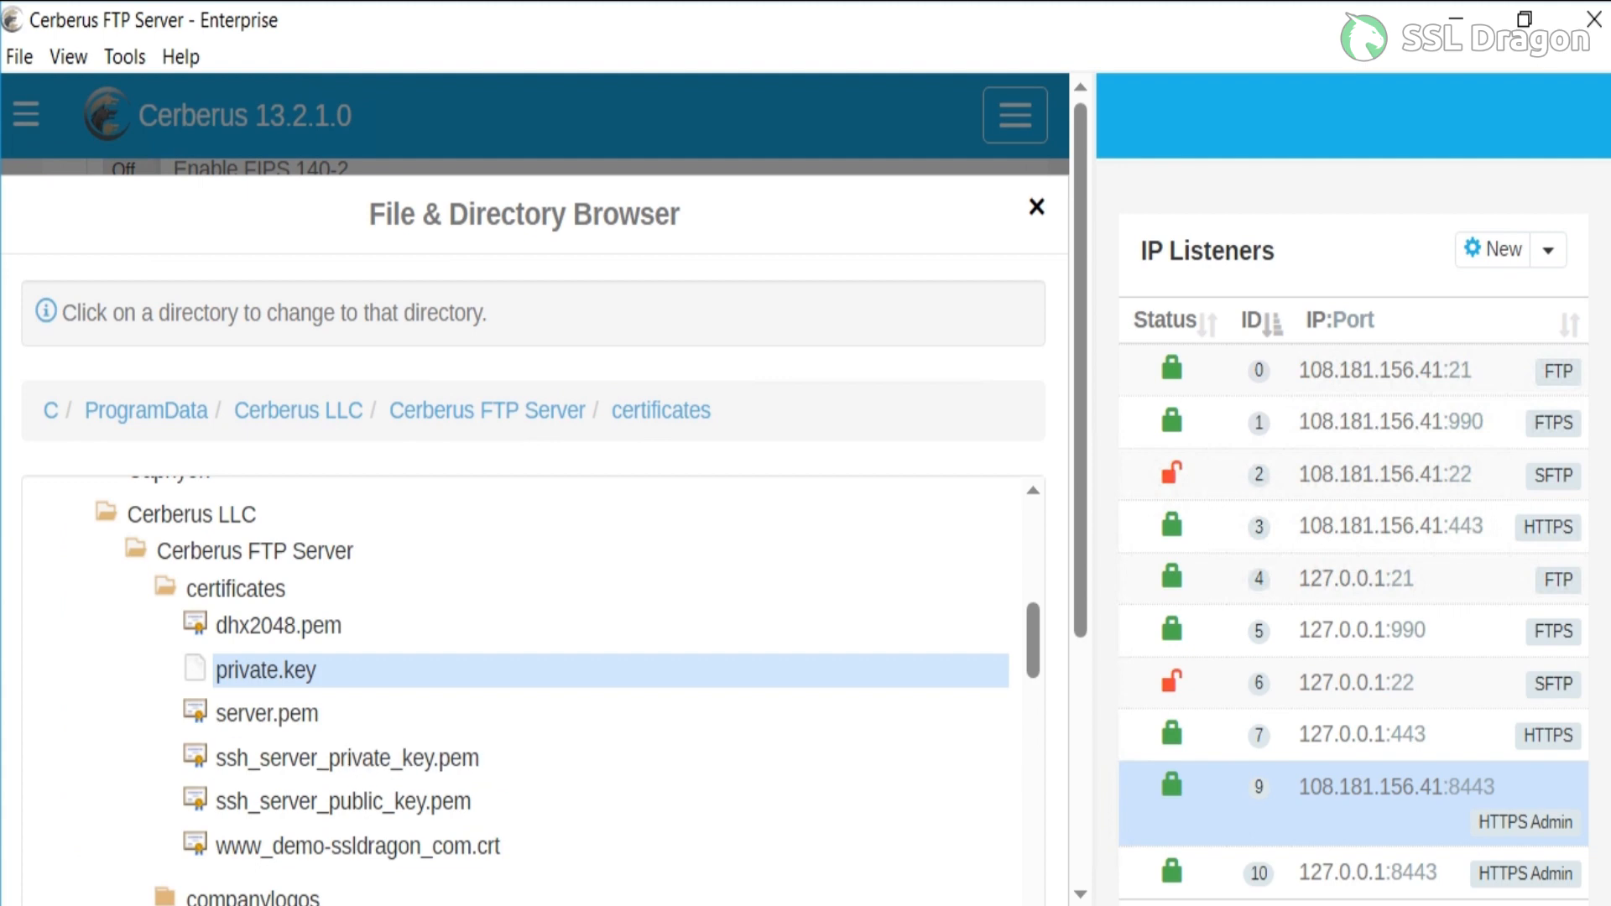
{"action": "scroll", "coordinate": [520, 688], "scroll_direction": "down", "scroll_amount": 5}
{"action": "scroll", "coordinate": [520, 688], "scroll_direction": "down", "scroll_amount": 5}
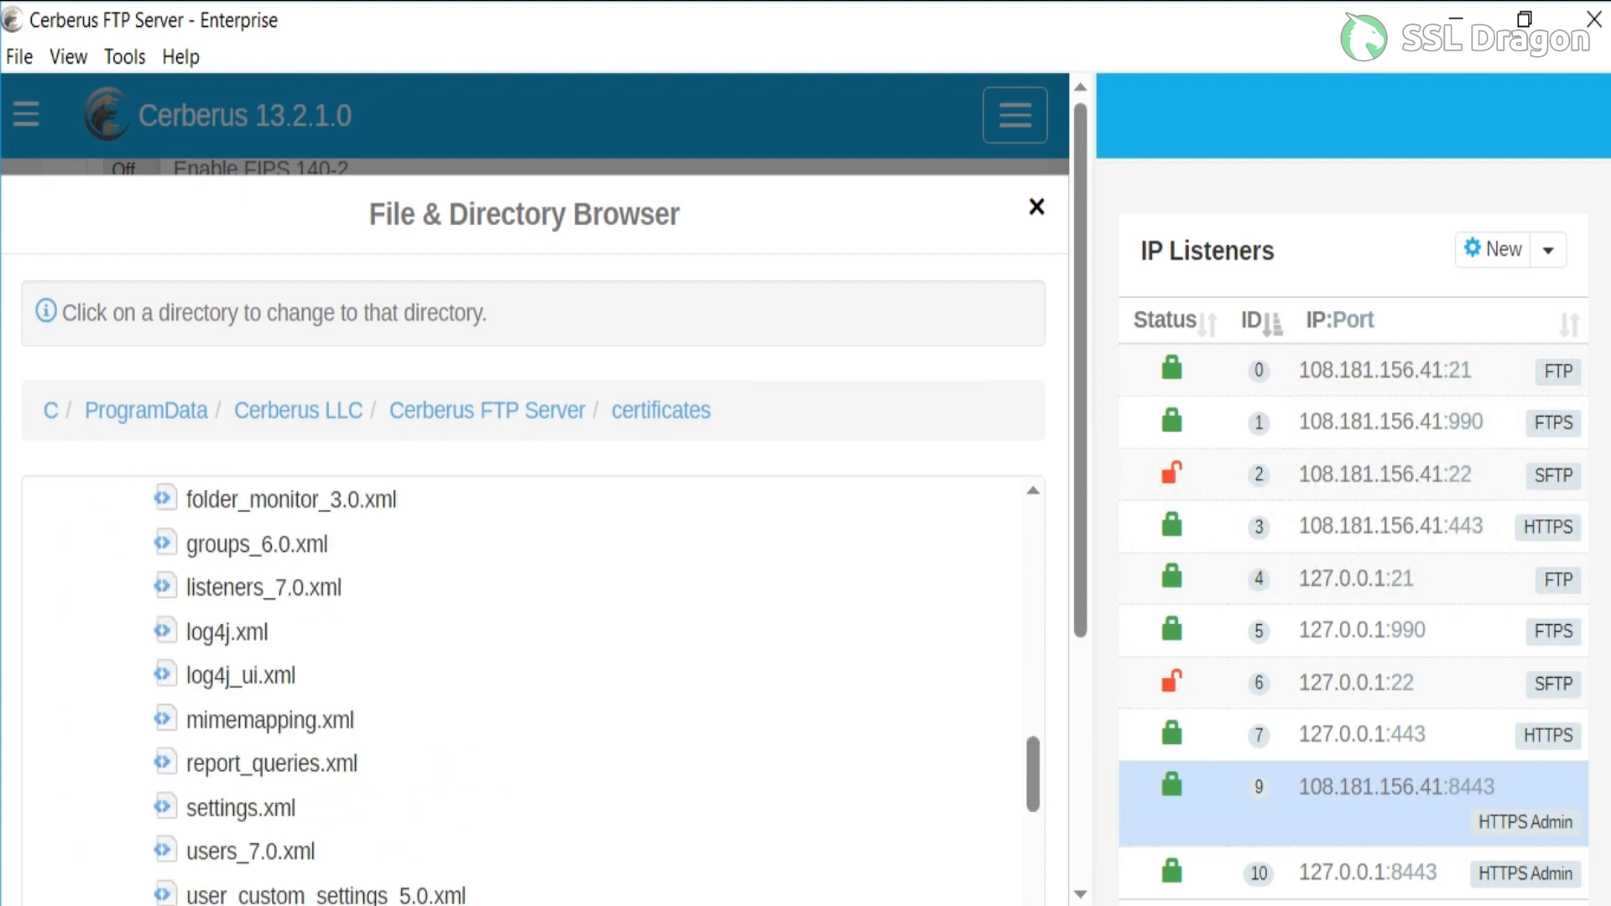
{"action": "scroll", "coordinate": [520, 688], "scroll_direction": "down", "scroll_amount": 5}
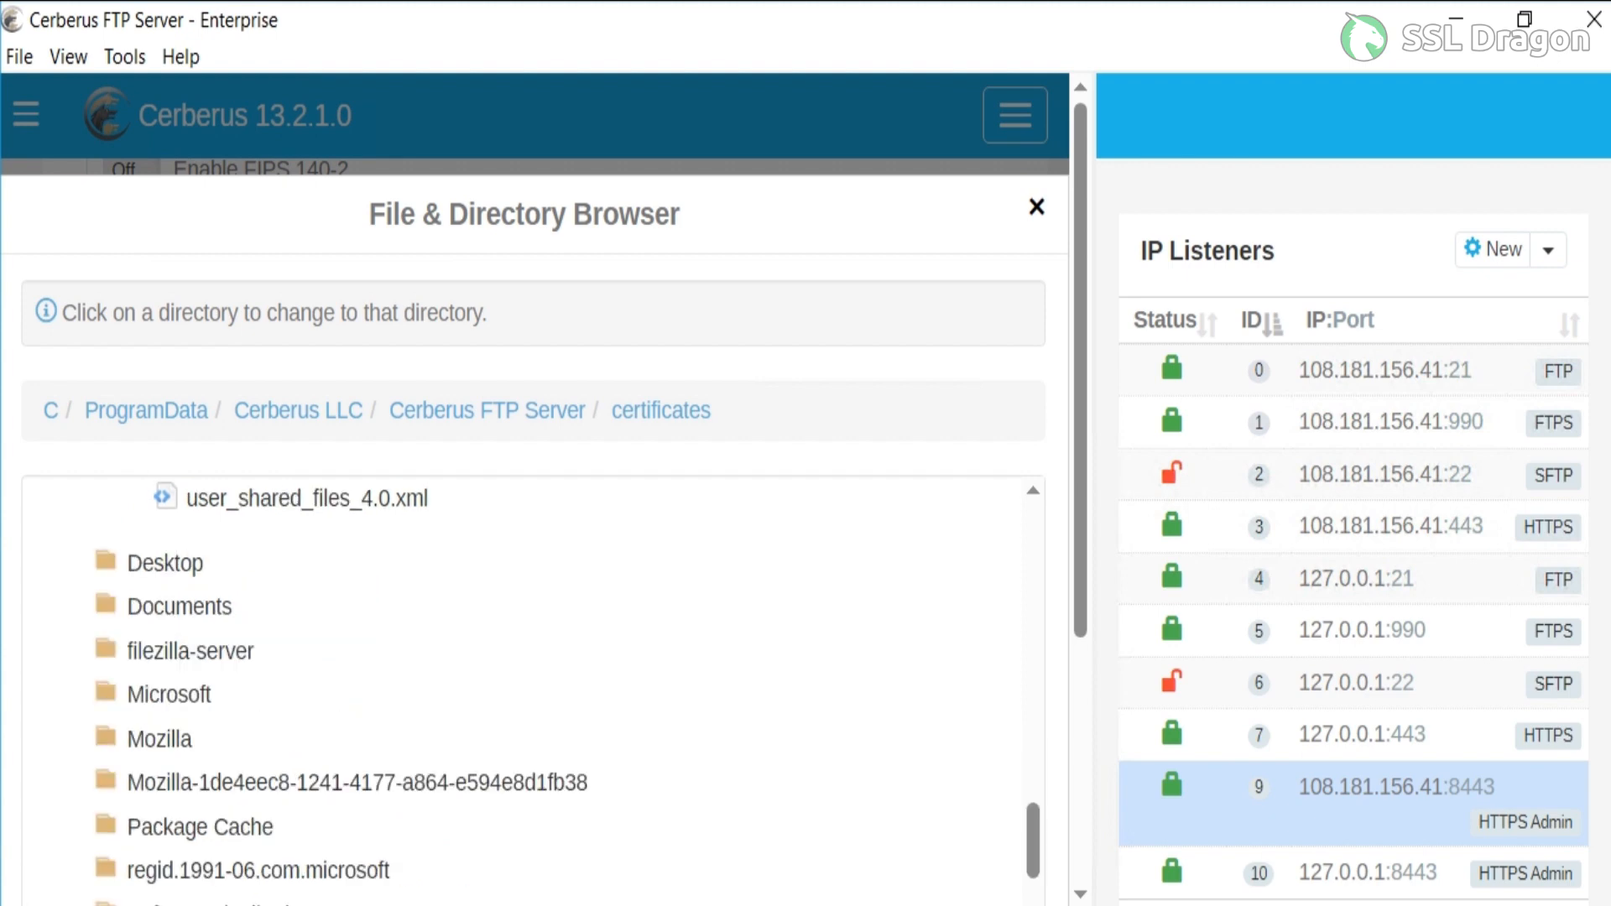
{"action": "scroll", "coordinate": [537, 503], "scroll_direction": "down", "scroll_amount": 4}
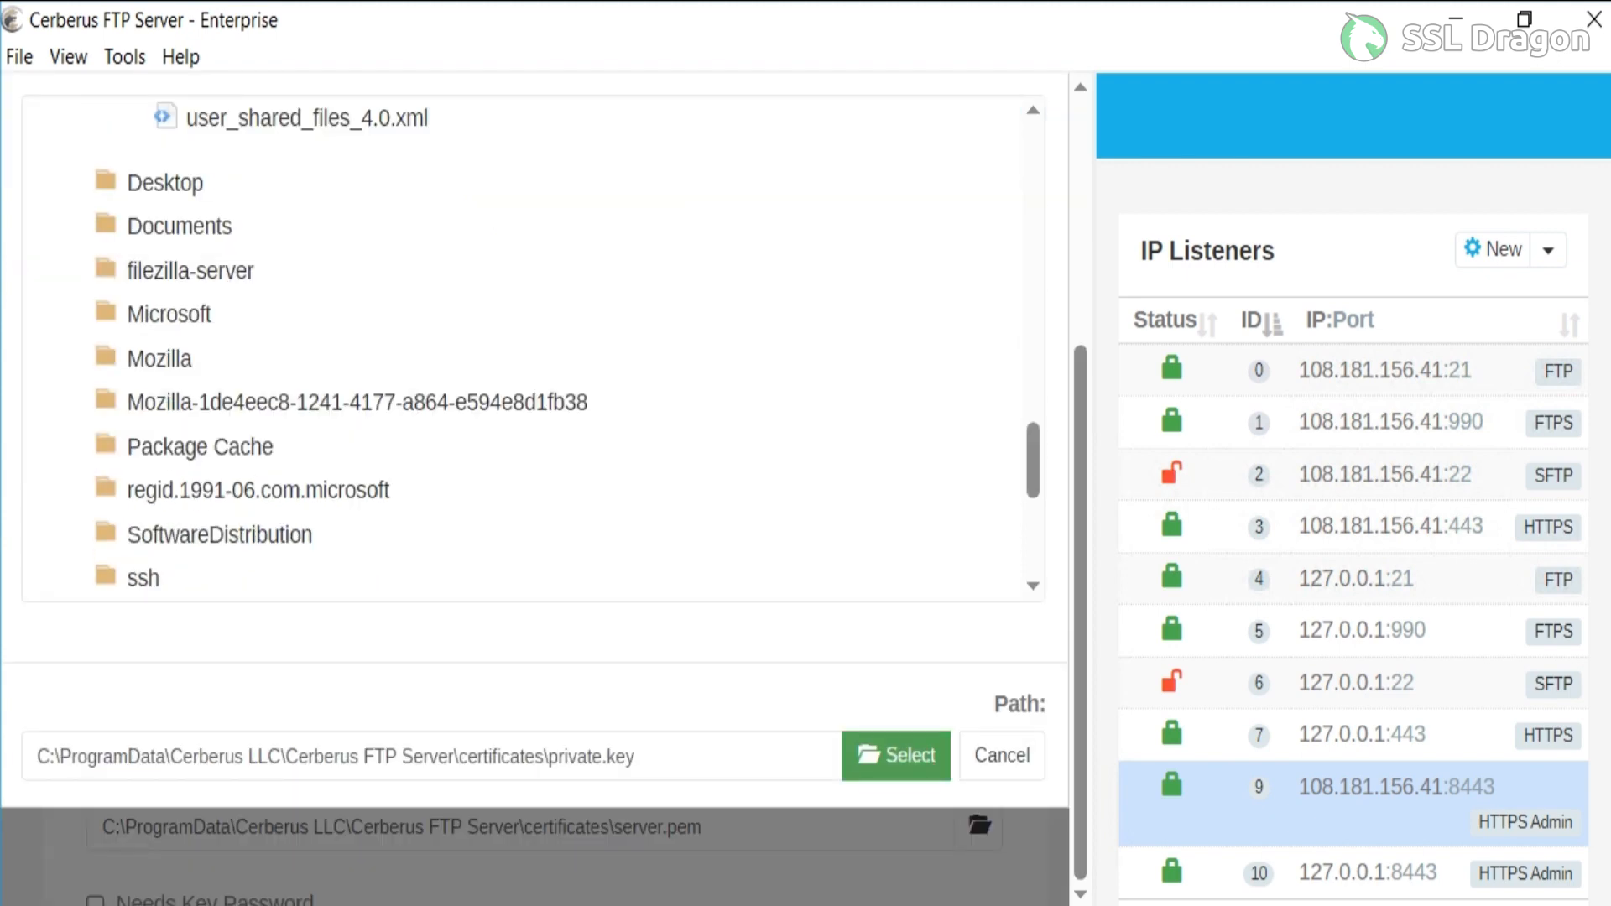
{"action": "left_click", "coordinate": [896, 756]}
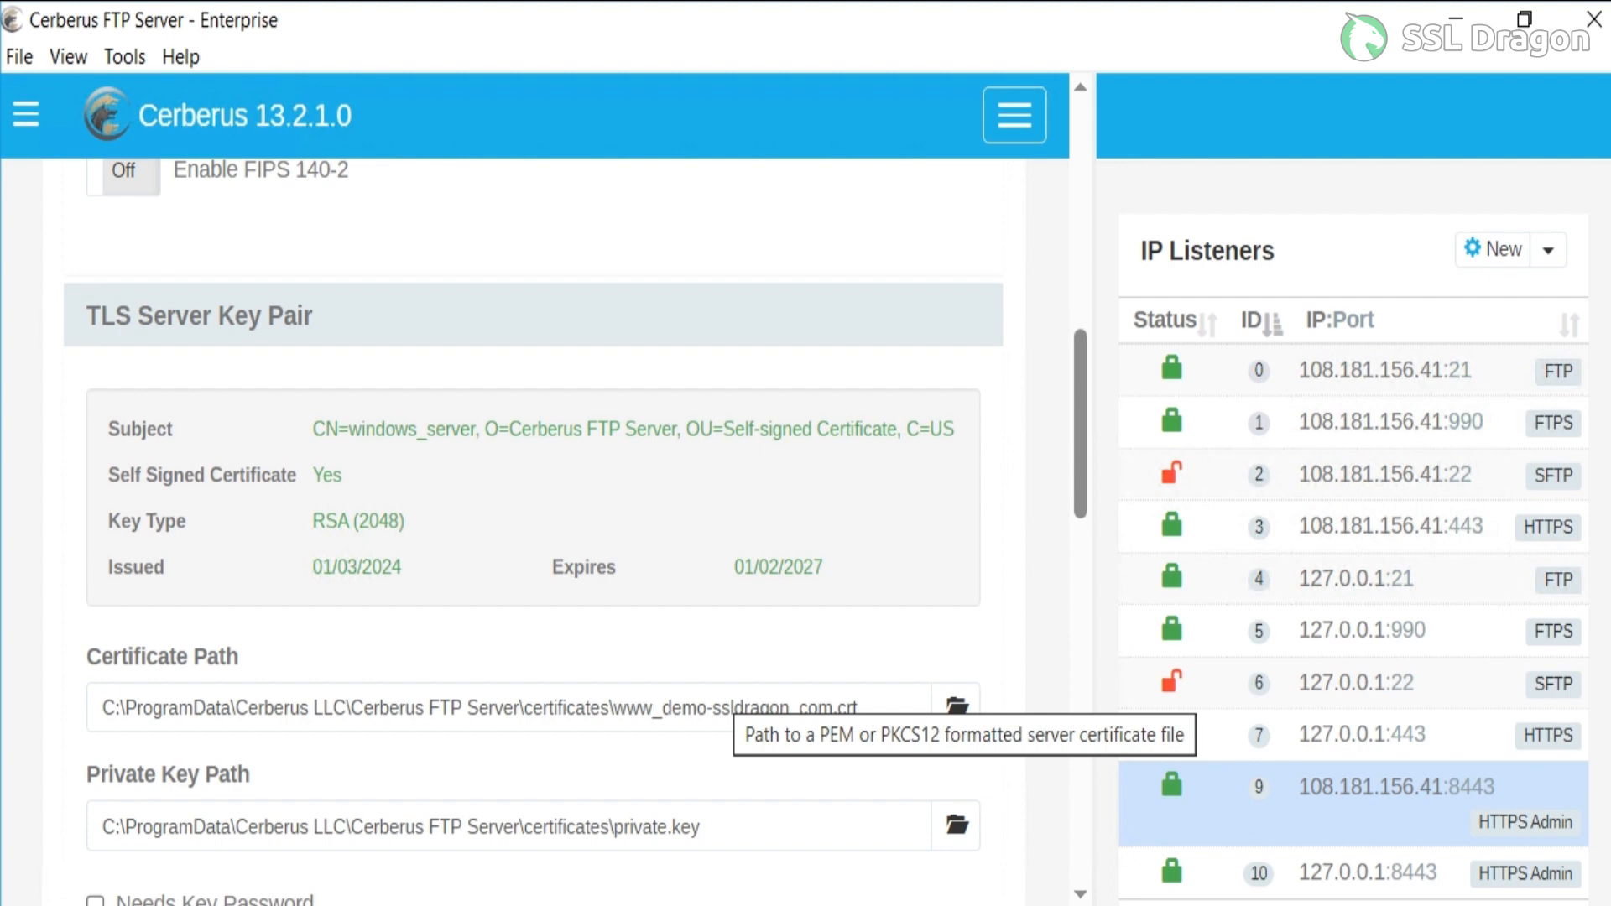
Verify the TLS settings for the configured server certificate and private key paths.
{"action": "scroll", "coordinate": [537, 503], "scroll_direction": "down", "scroll_amount": 3}
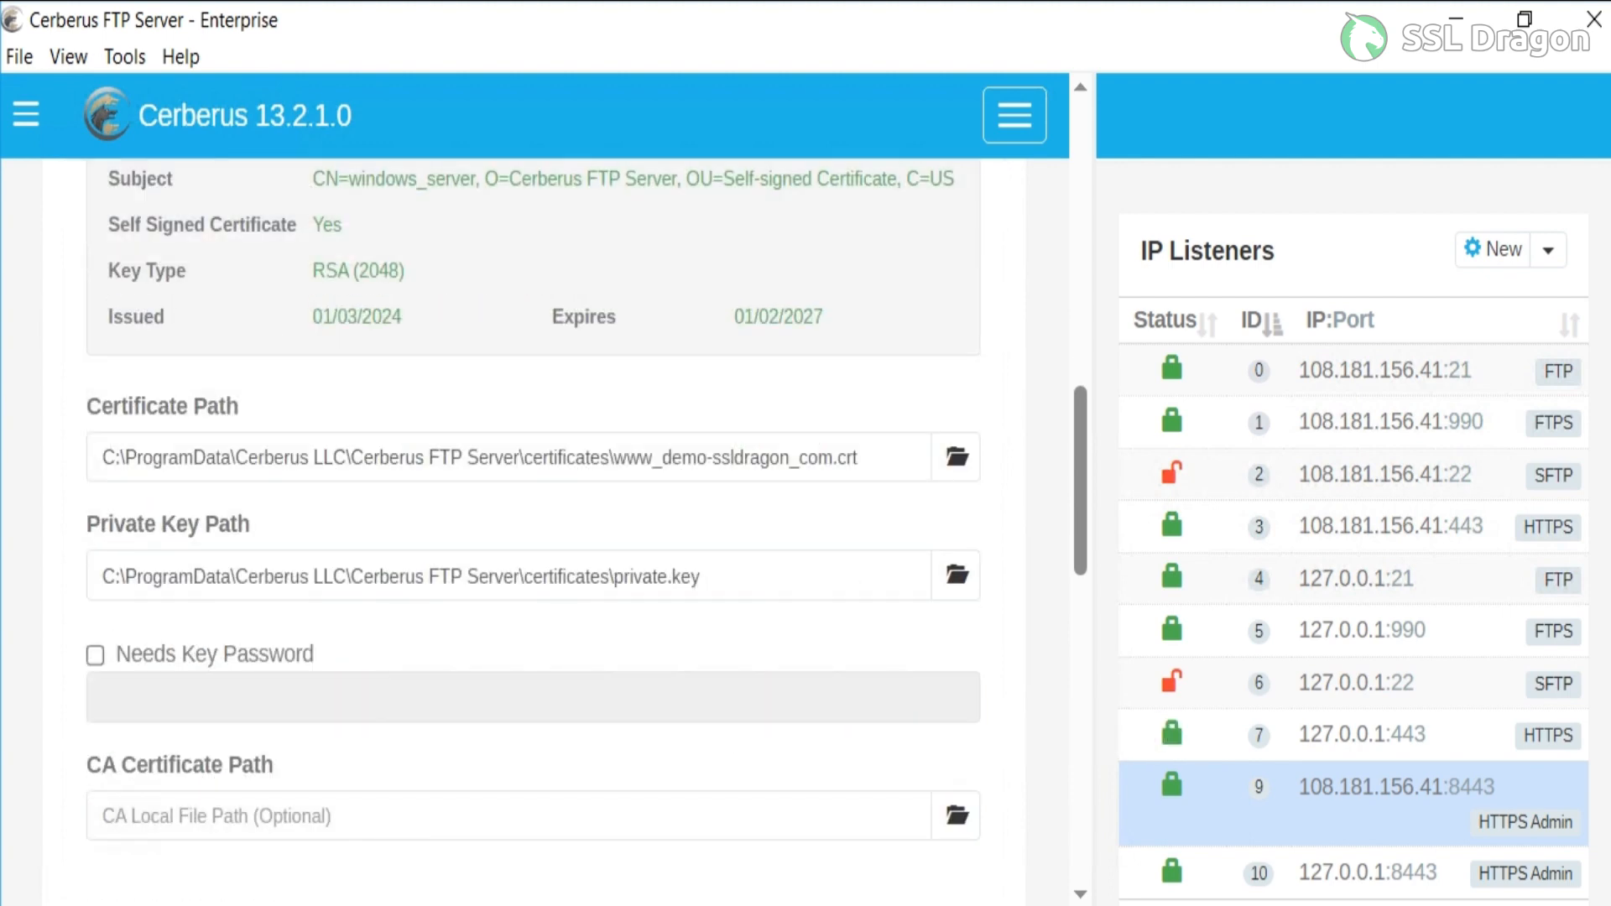
{"action": "scroll", "coordinate": [537, 503], "scroll_direction": "down", "scroll_amount": 3}
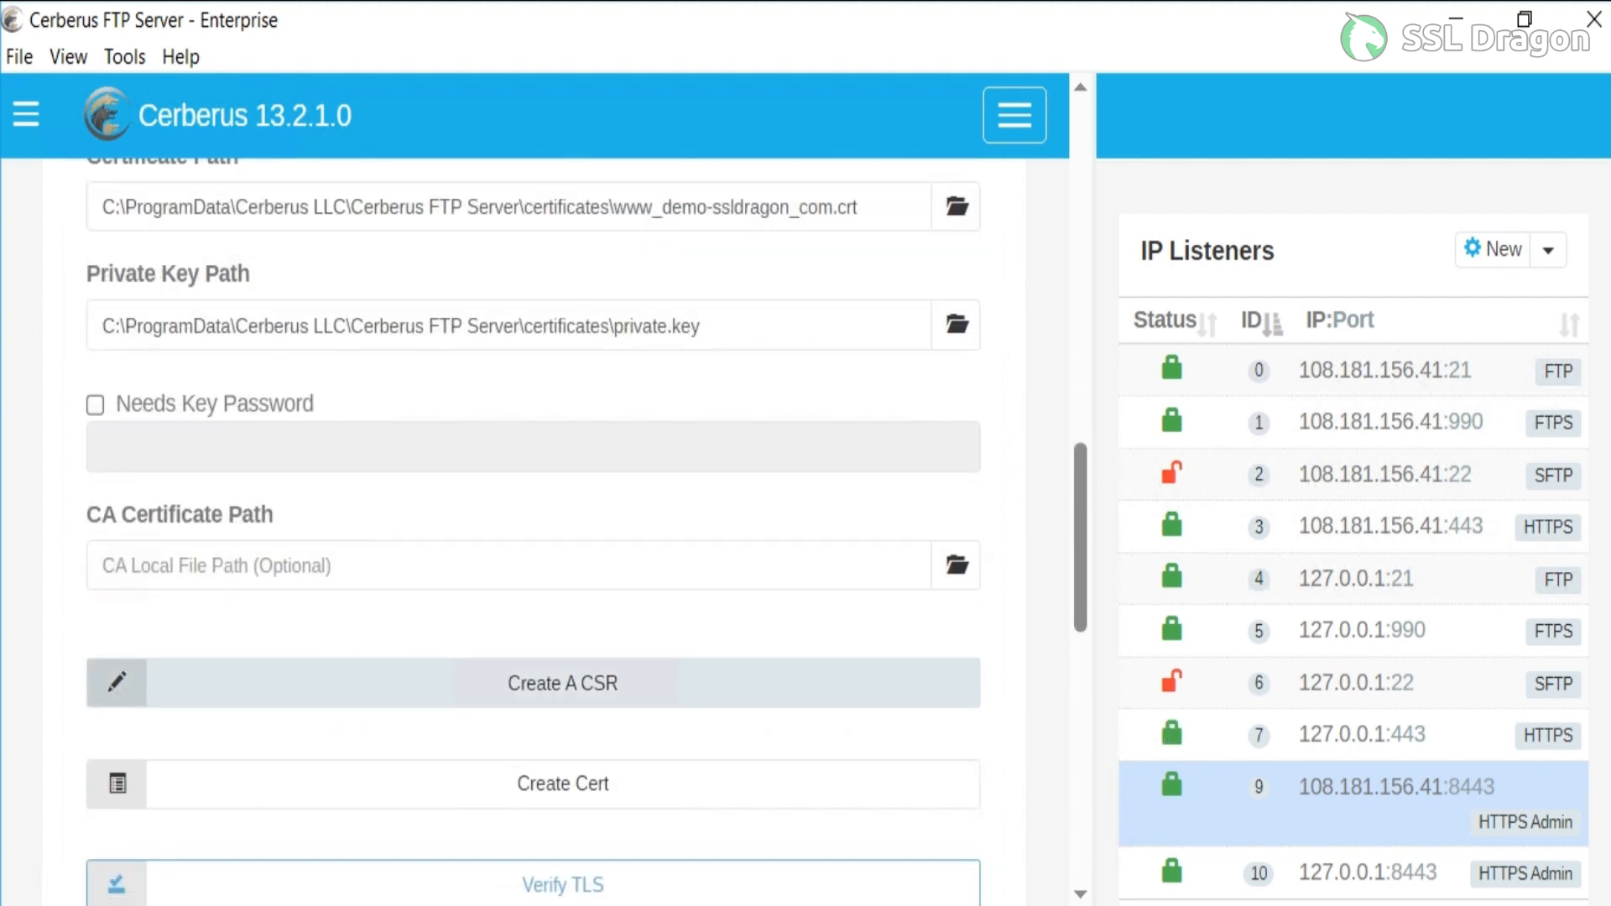
{"action": "scroll", "coordinate": [537, 503], "scroll_direction": "down", "scroll_amount": 3}
{"action": "left_click", "coordinate": [562, 632]}
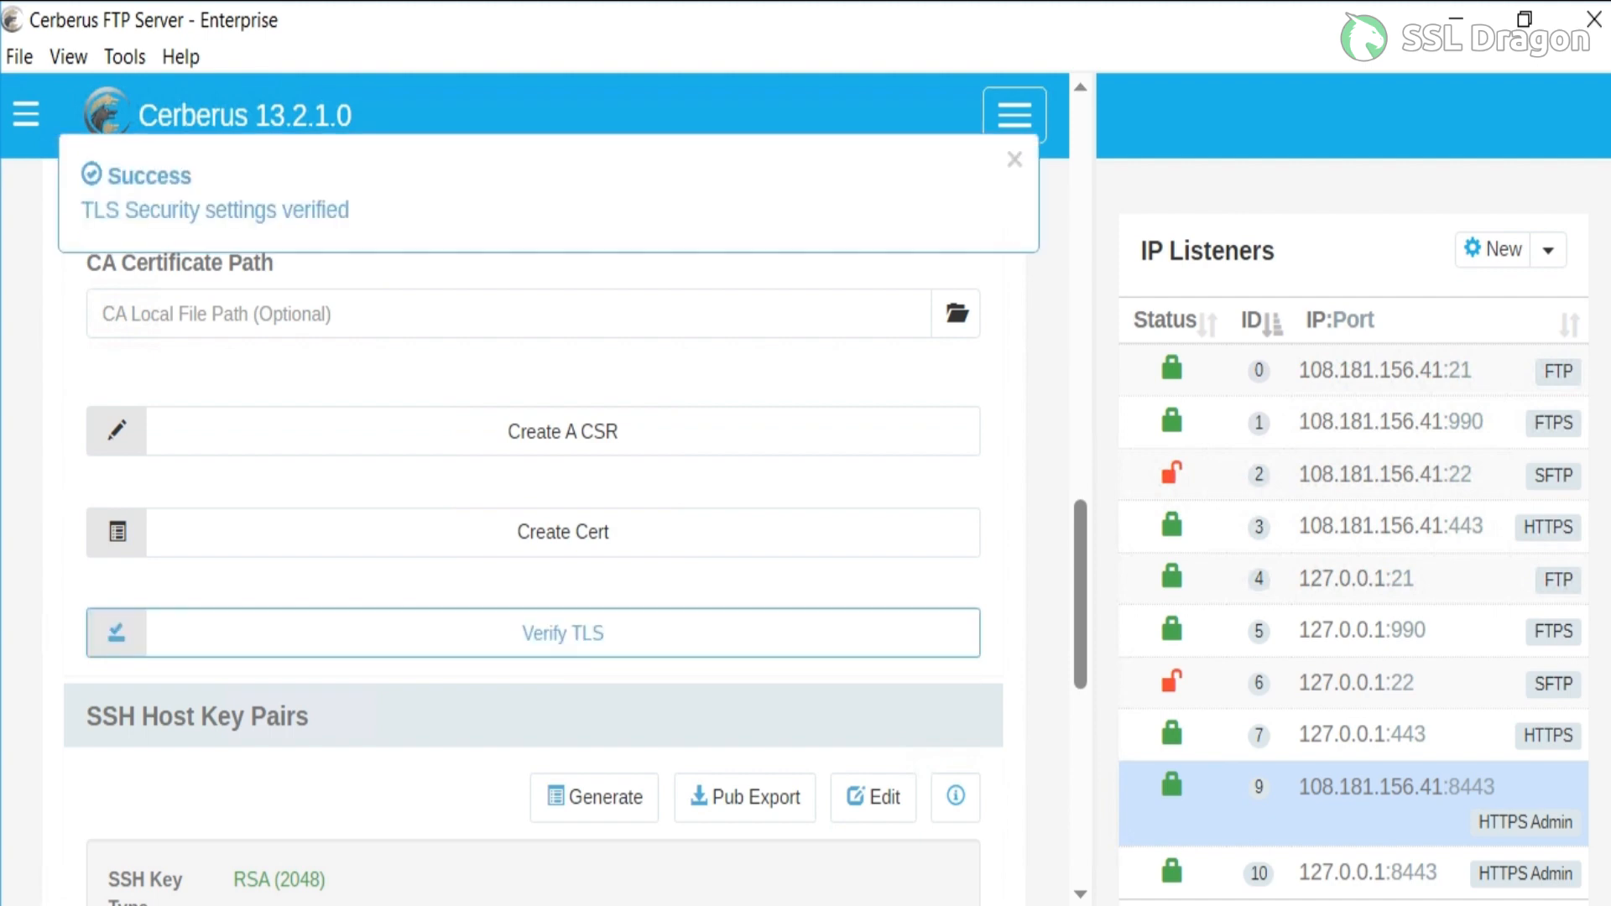
Save the security settings, review the TLS certificate and SSH host key information, and dismiss it.
{"action": "scroll", "coordinate": [537, 503], "scroll_direction": "down", "scroll_amount": 3}
{"action": "scroll", "coordinate": [537, 504], "scroll_direction": "down", "scroll_amount": 7}
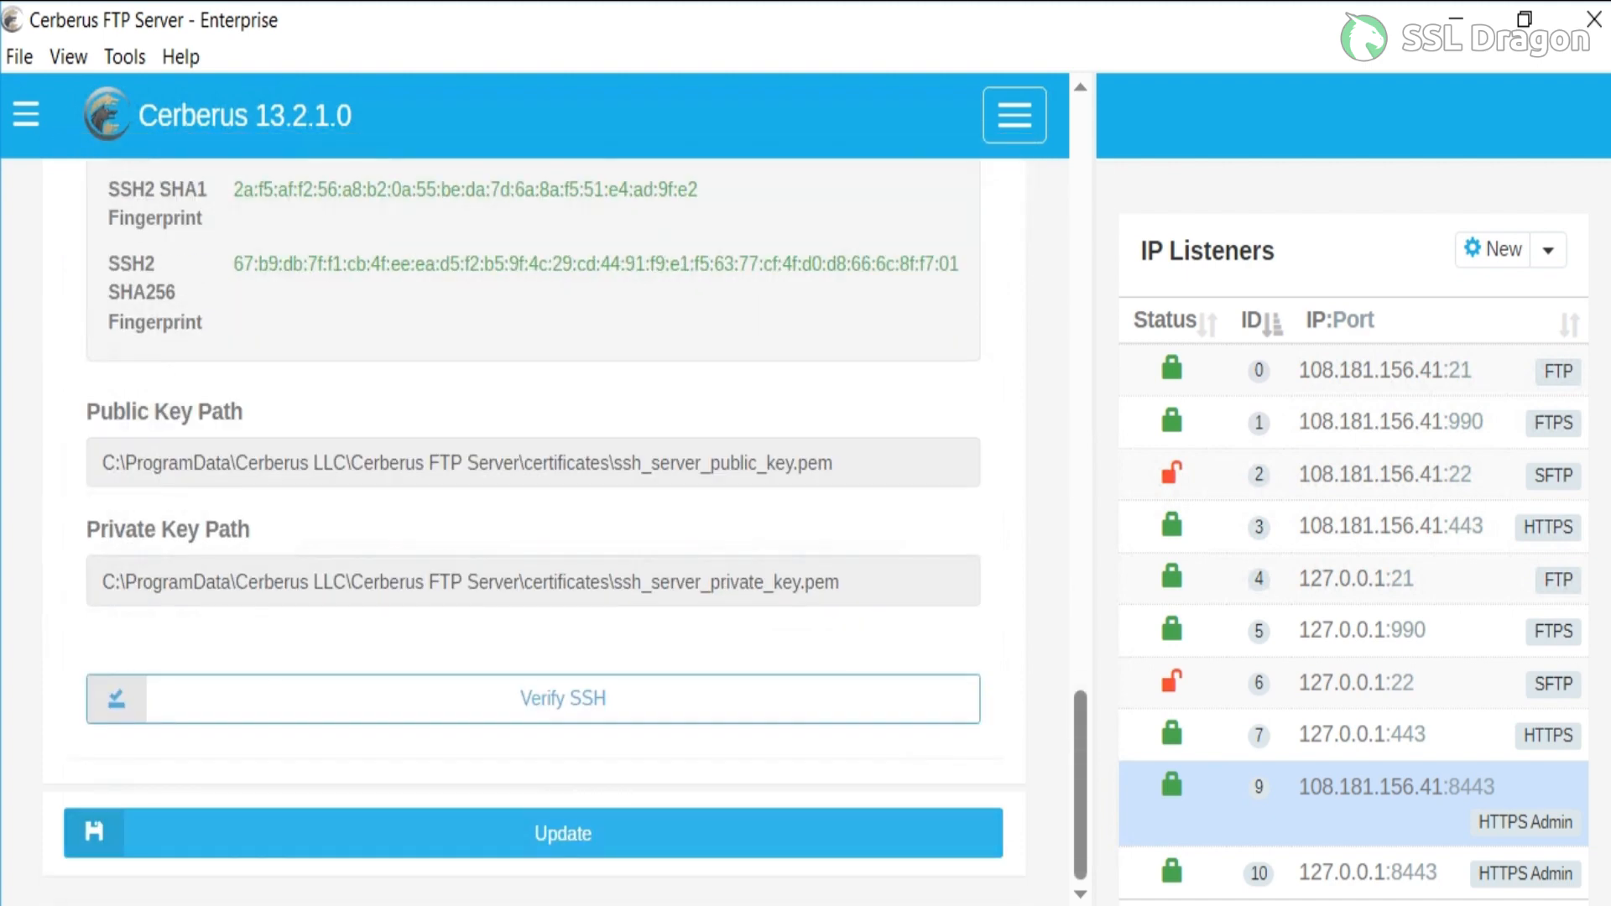
{"action": "left_click", "coordinate": [563, 833]}
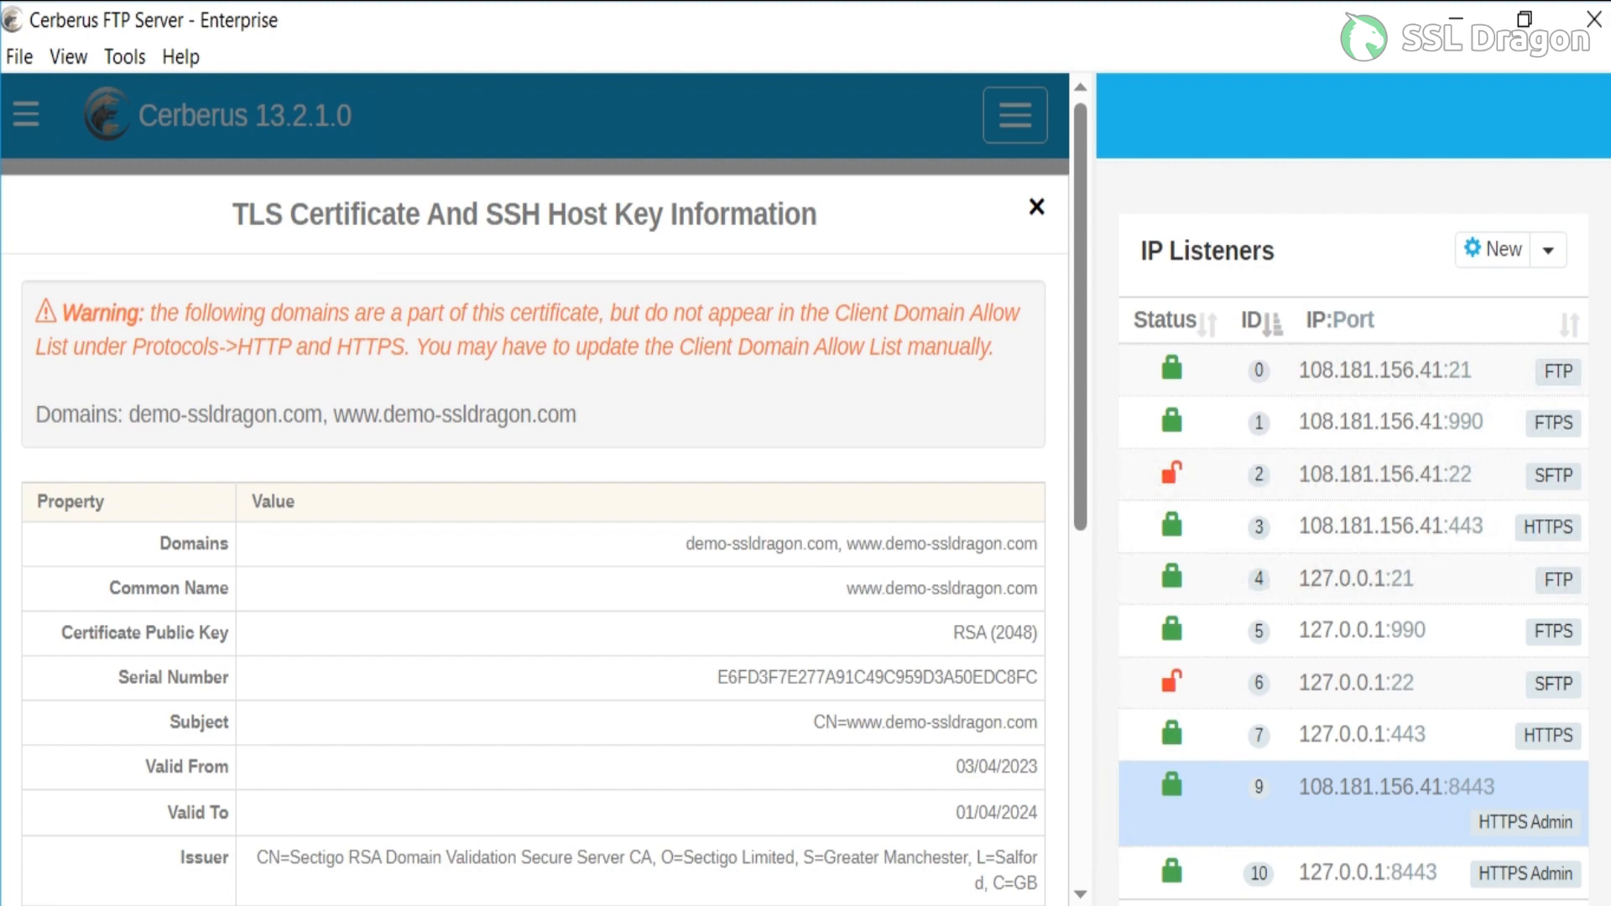
{"action": "scroll", "coordinate": [534, 487], "scroll_direction": "down", "scroll_amount": 2}
{"action": "scroll", "coordinate": [534, 486], "scroll_direction": "down", "scroll_amount": 6}
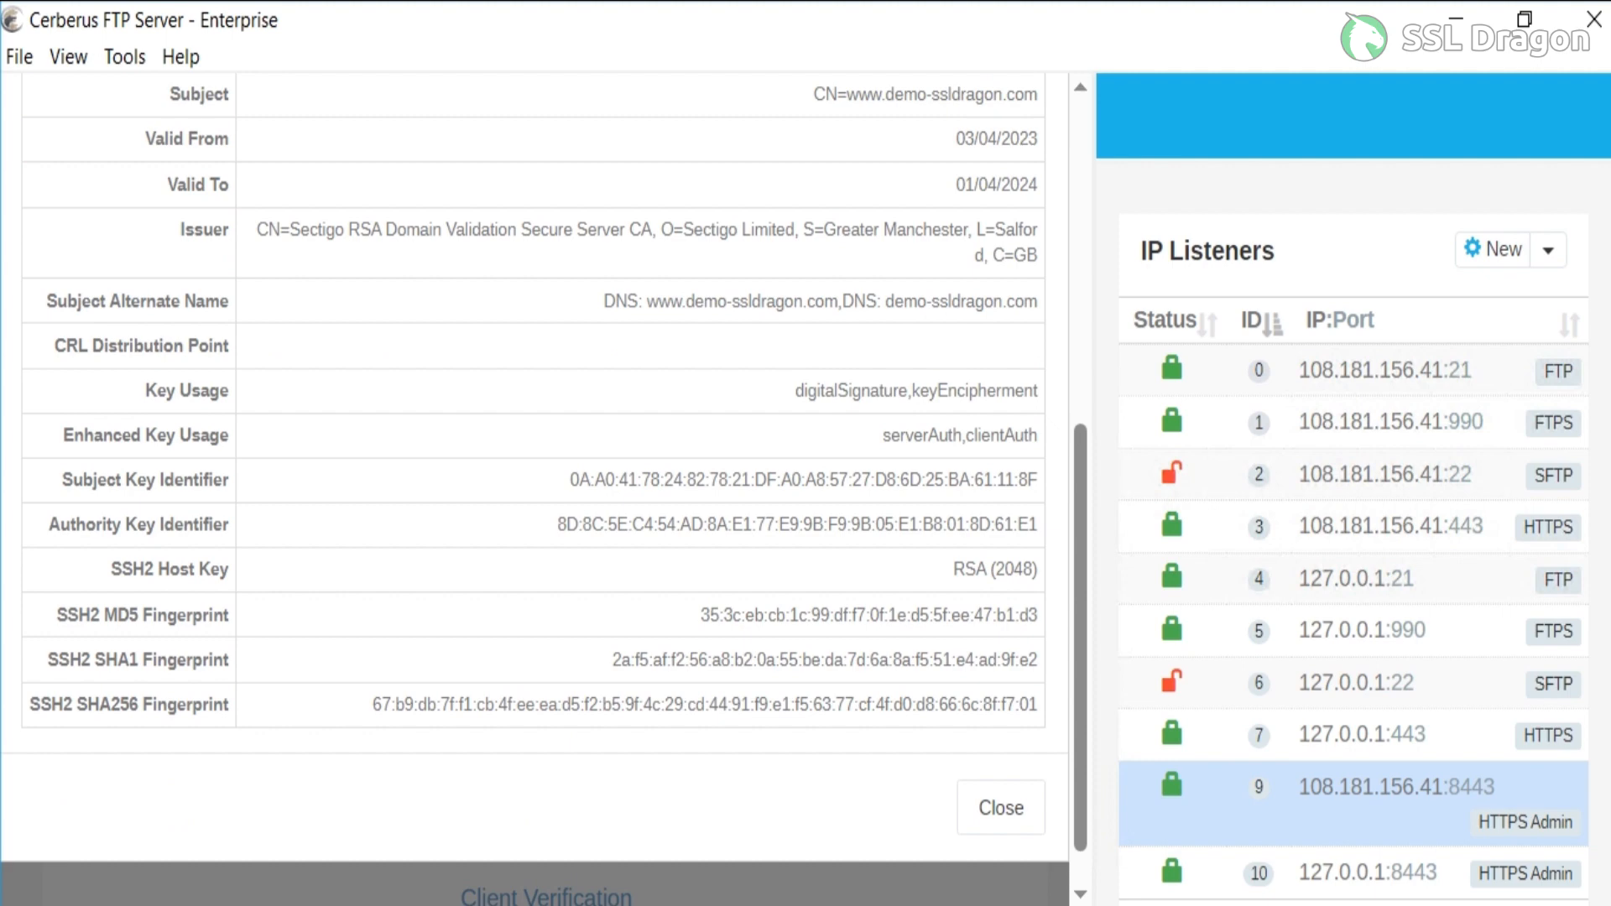
{"action": "left_click", "coordinate": [1001, 807]}
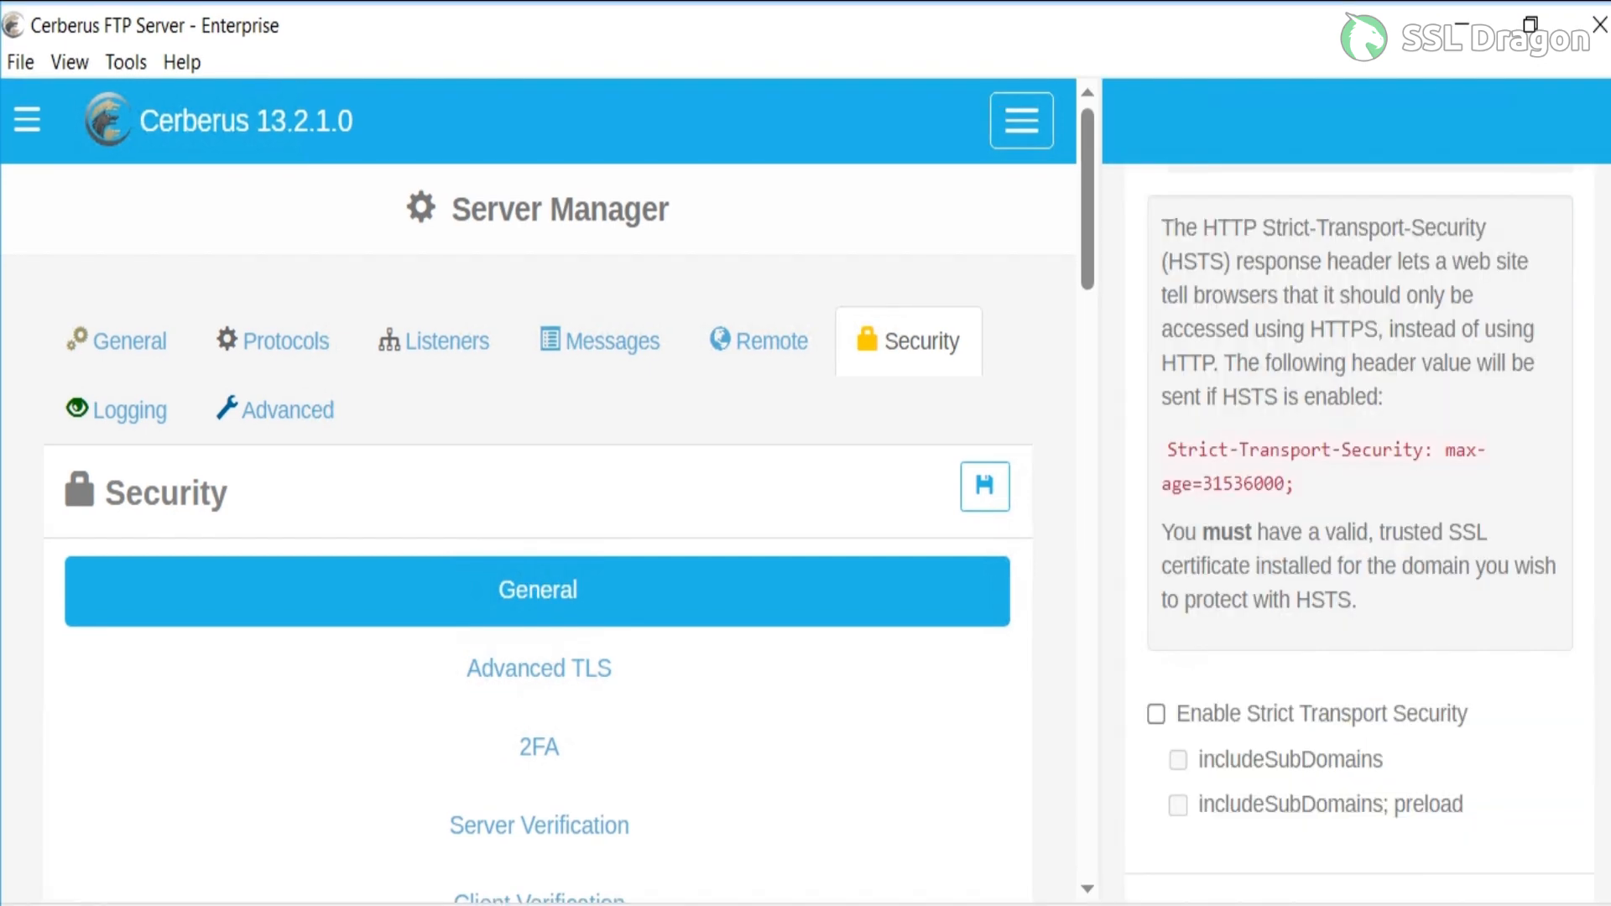
In the HTTP and HTTPS protocol settings, set the public domain name to demo-ssldragon.com.
{"action": "left_click", "coordinate": [273, 342]}
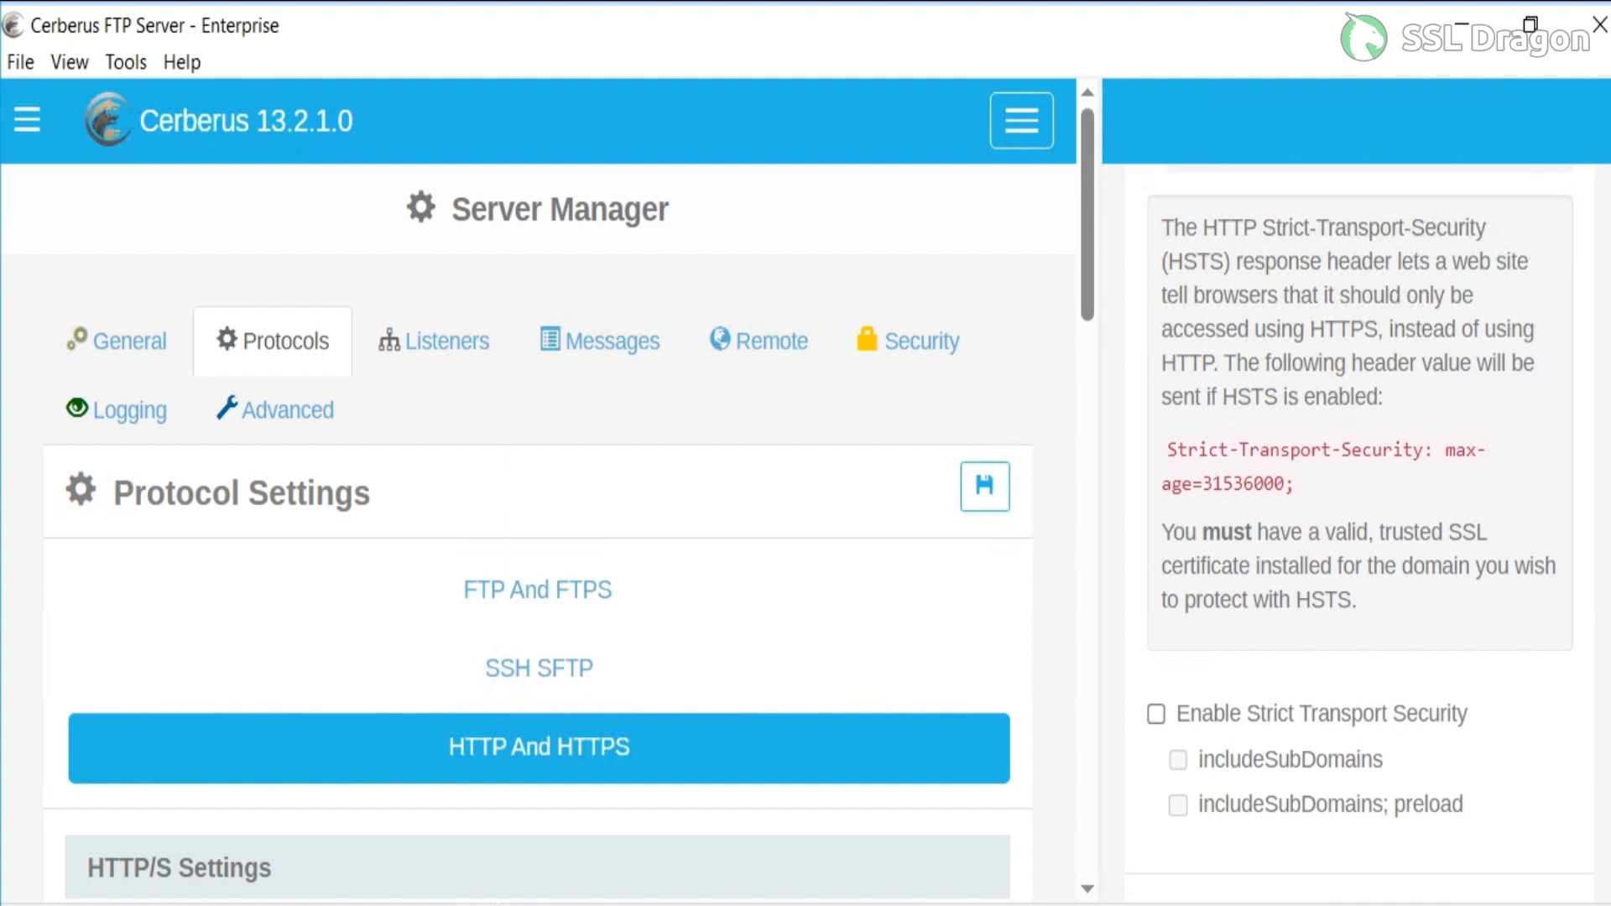
{"action": "scroll", "coordinate": [537, 537], "scroll_direction": "down", "scroll_amount": 3}
{"action": "scroll", "coordinate": [537, 537], "scroll_direction": "down", "scroll_amount": 2}
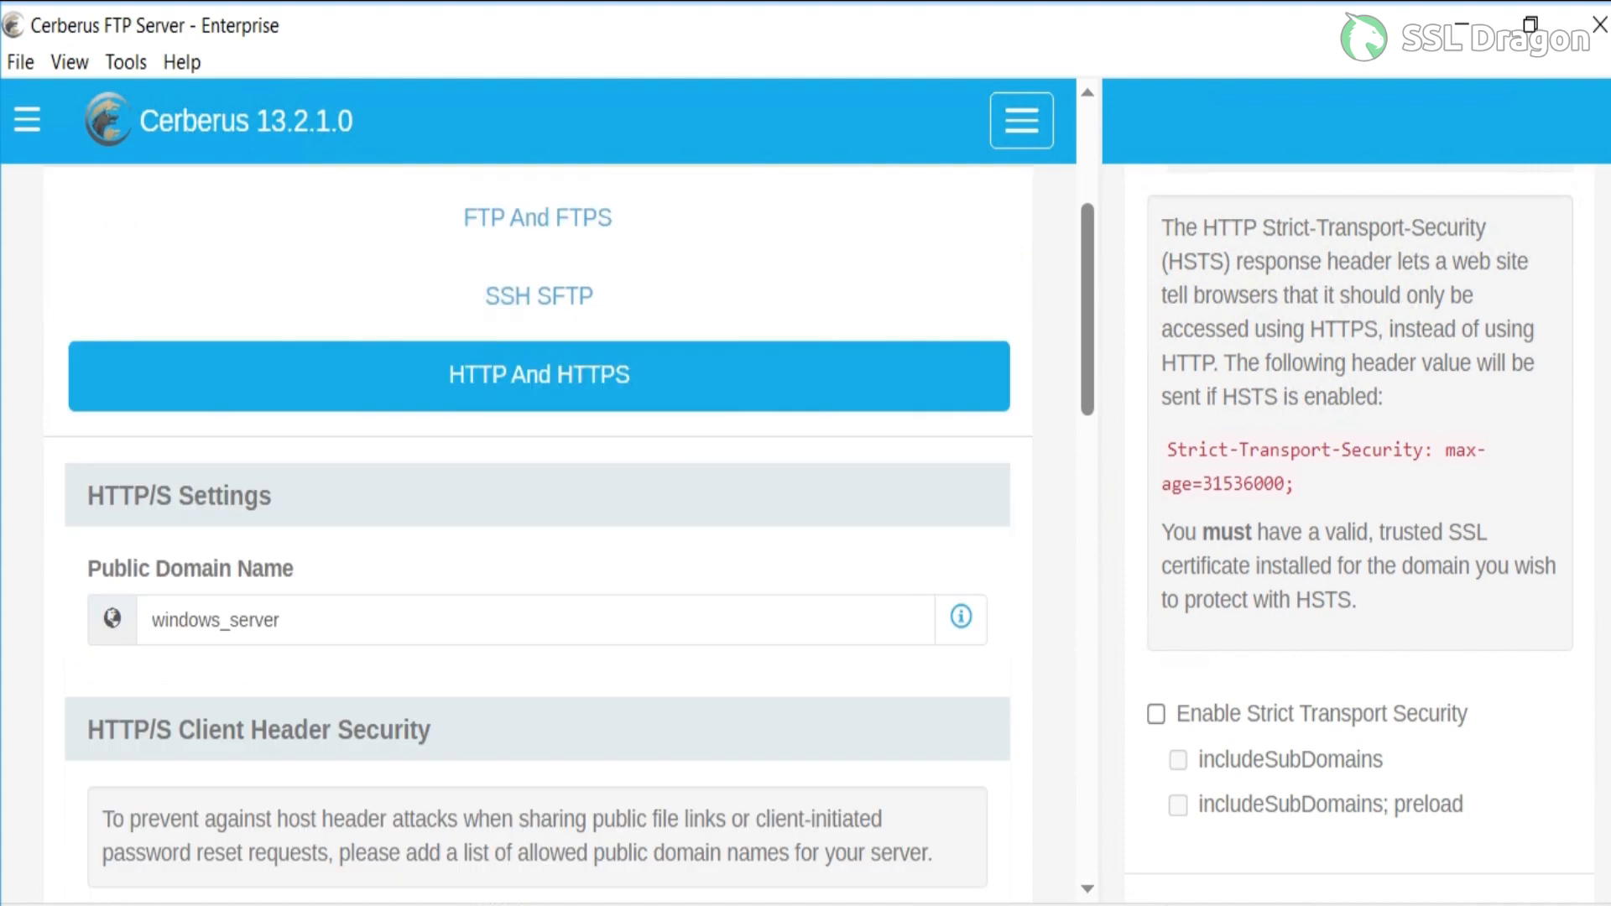
{"action": "left_click", "coordinate": [281, 620]}
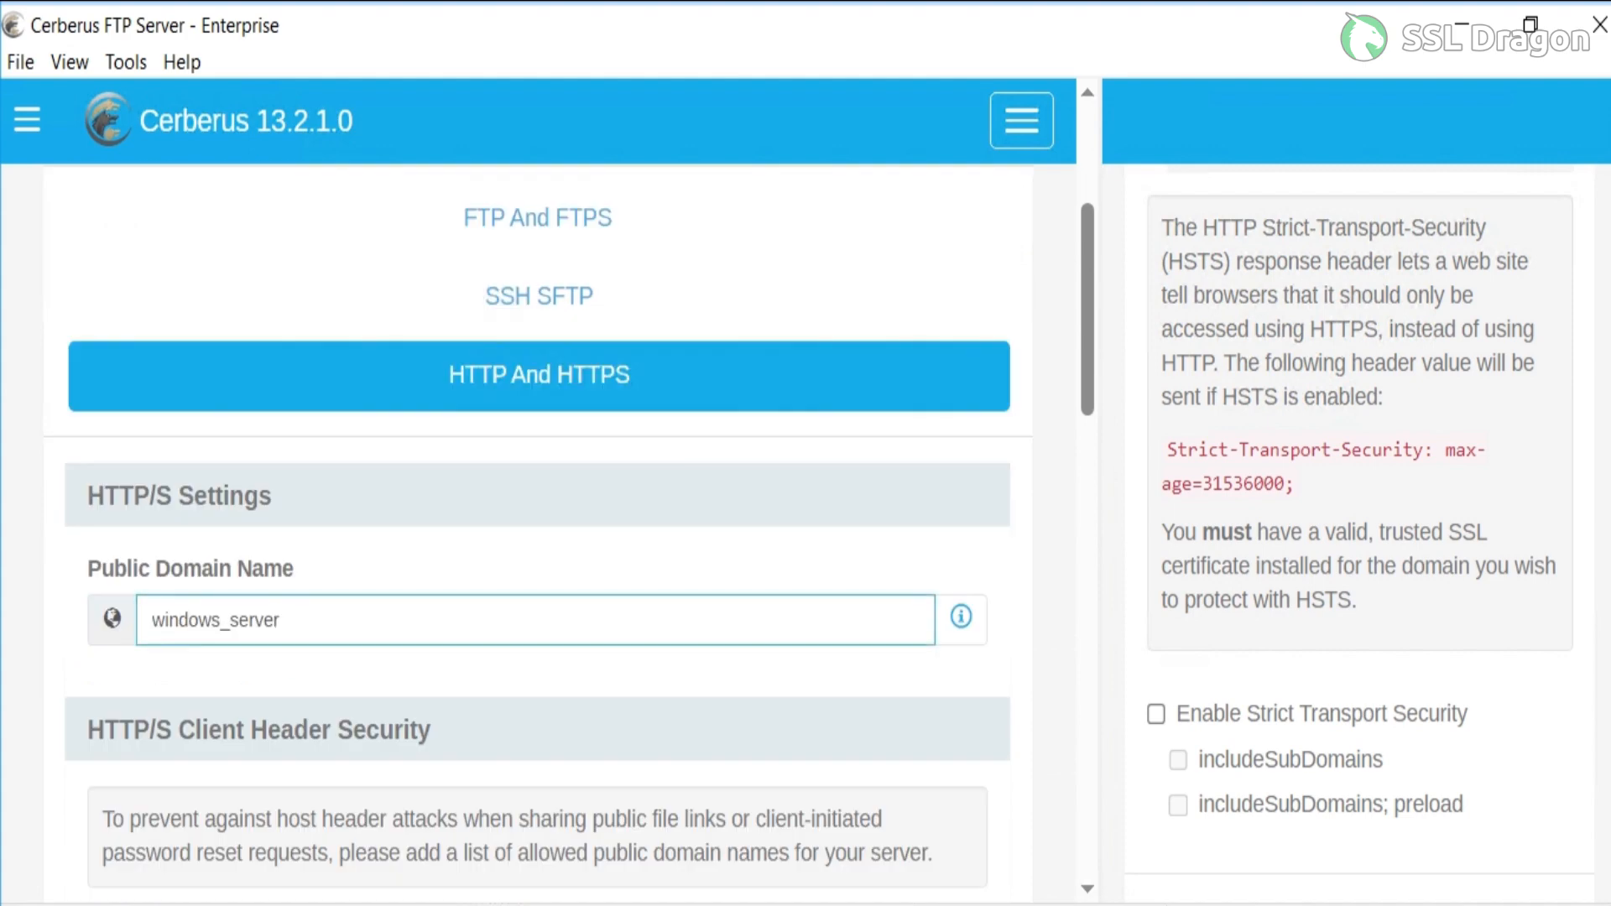
{"action": "key", "text": "BackSpace"}
{"action": "key", "text": "BackSpace"}
{"action": "key", "text": "BackSpace"}
{"action": "key", "text": "BackSpace"}
{"action": "key", "text": "BackSpace"}
{"action": "key", "text": "BackSpace"}
{"action": "key", "text": "BackSpace"}
{"action": "key", "text": "BackSpace"}
{"action": "key", "text": "BackSpace"}
{"action": "key", "text": "BackSpace"}
{"action": "key", "text": "BackSpace"}
{"action": "key", "text": "BackSpace"}
{"action": "key", "text": "BackSpace"}
{"action": "key", "text": "BackSpace"}
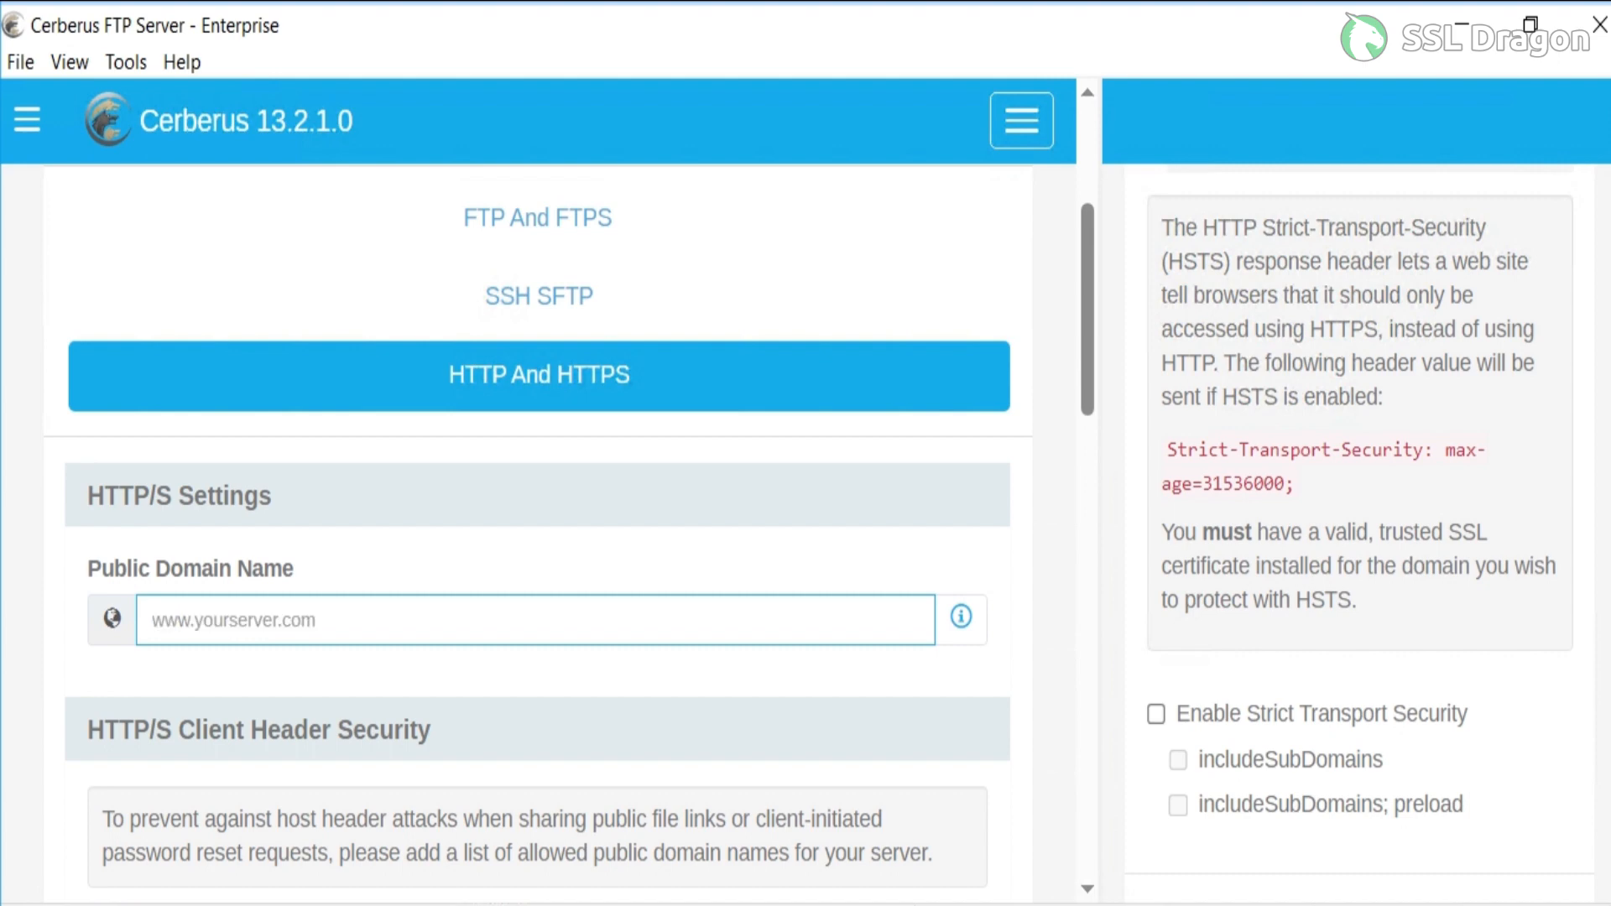
{"action": "type", "text": "demo"}
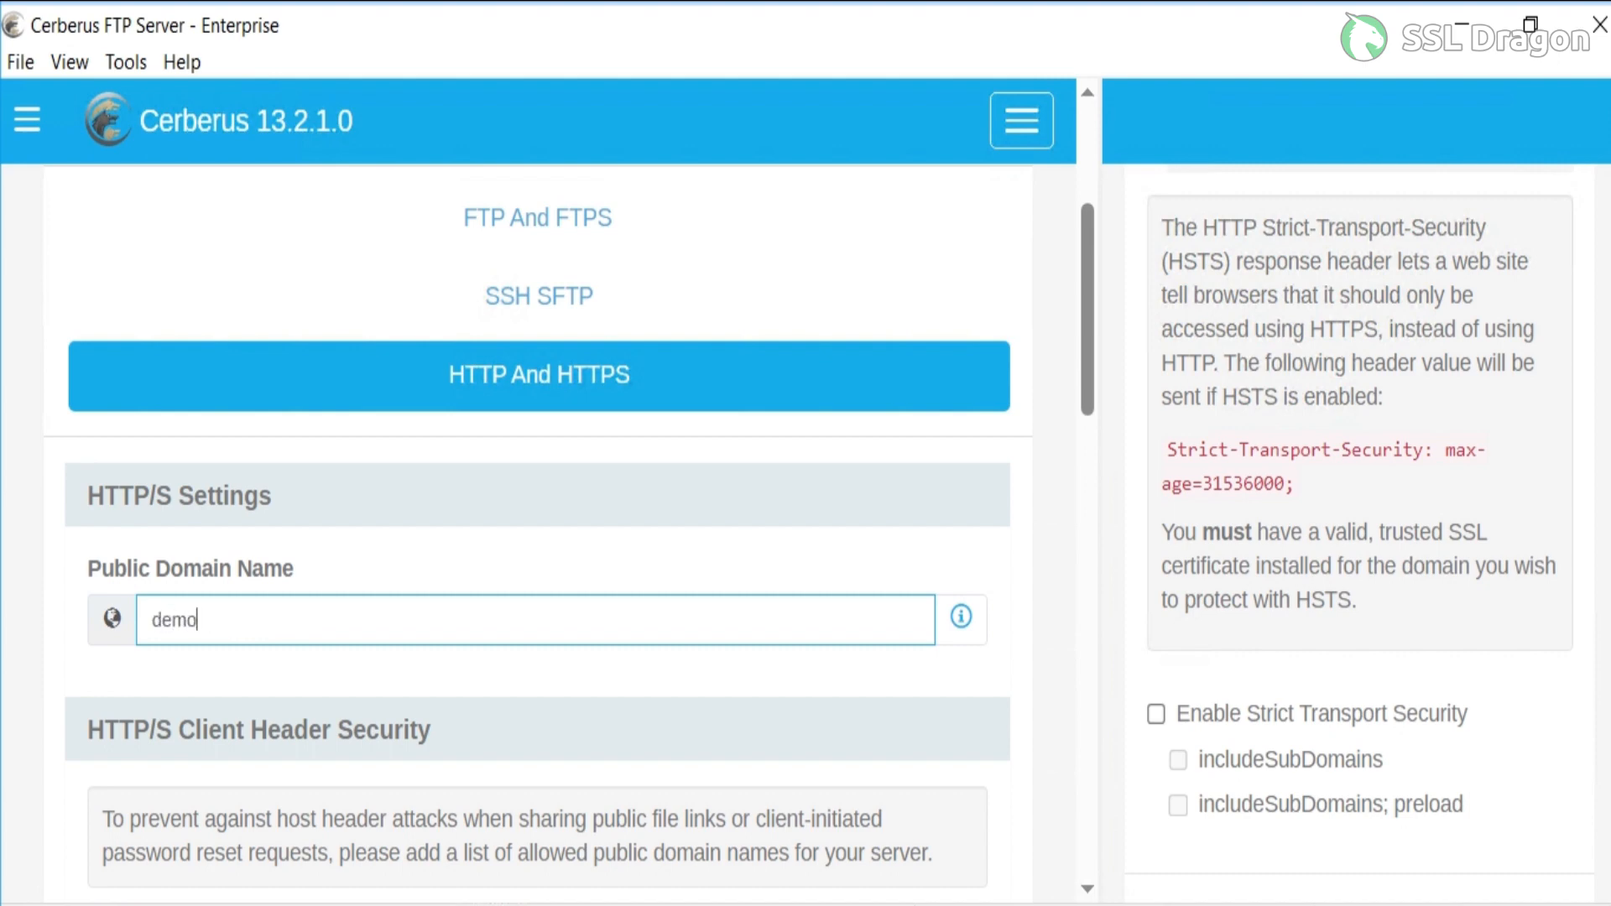
{"action": "type", "text": "-ssldragon.com"}
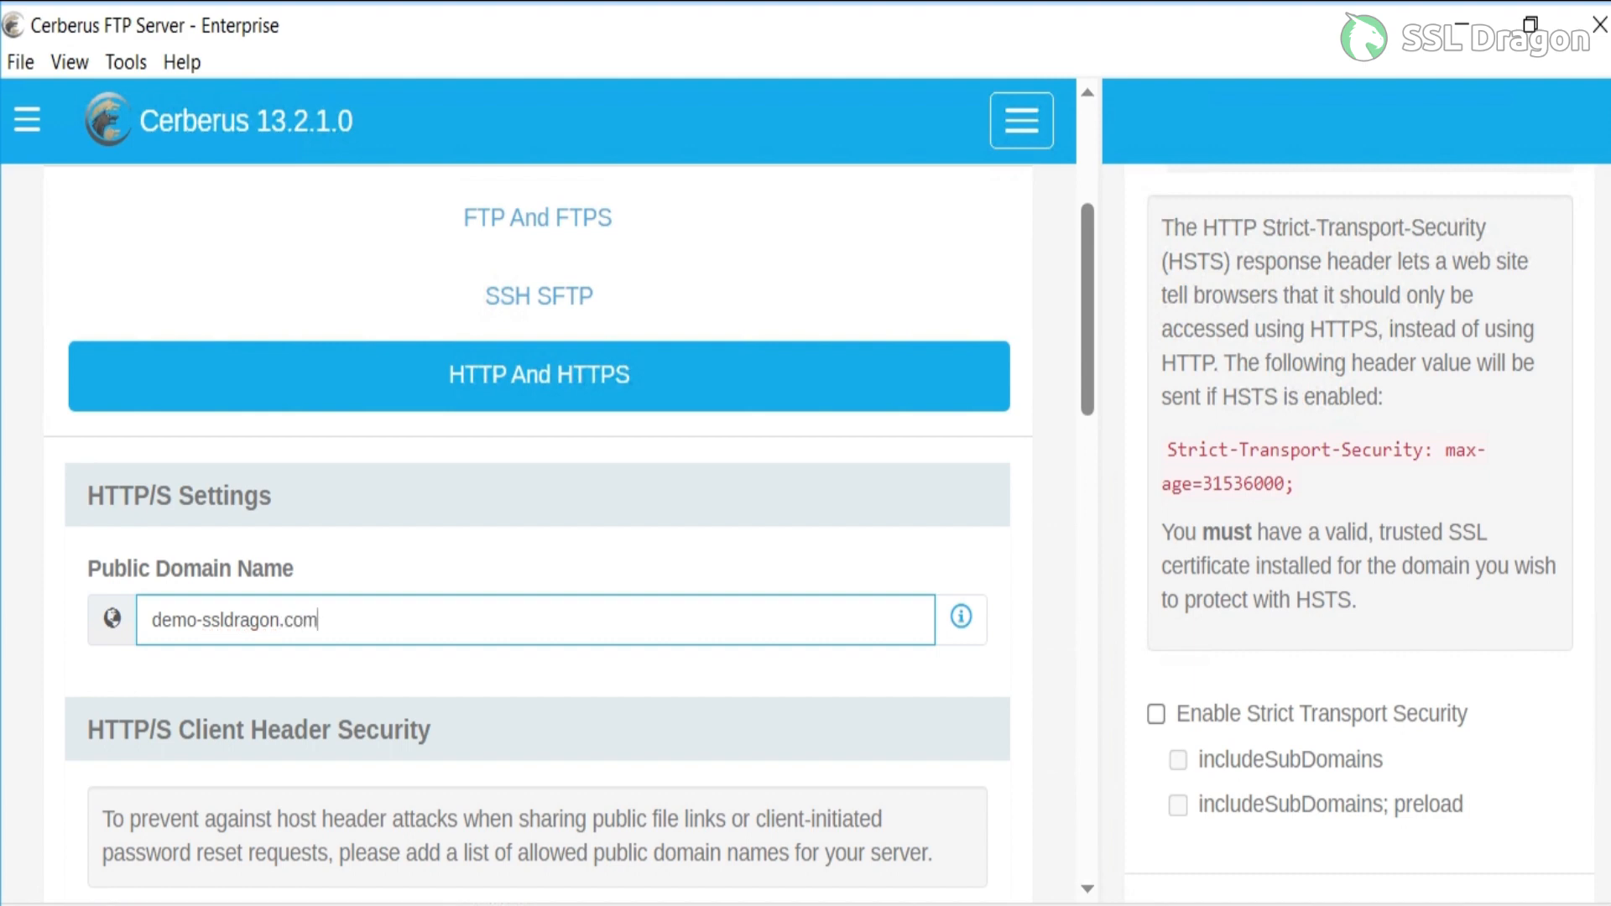
Copy the public domain name and replace the Client Domain Allow List entry with demo-ssldragon.com.
{"action": "key", "text": "ctrl+a"}
{"action": "key", "text": "ctrl+c"}
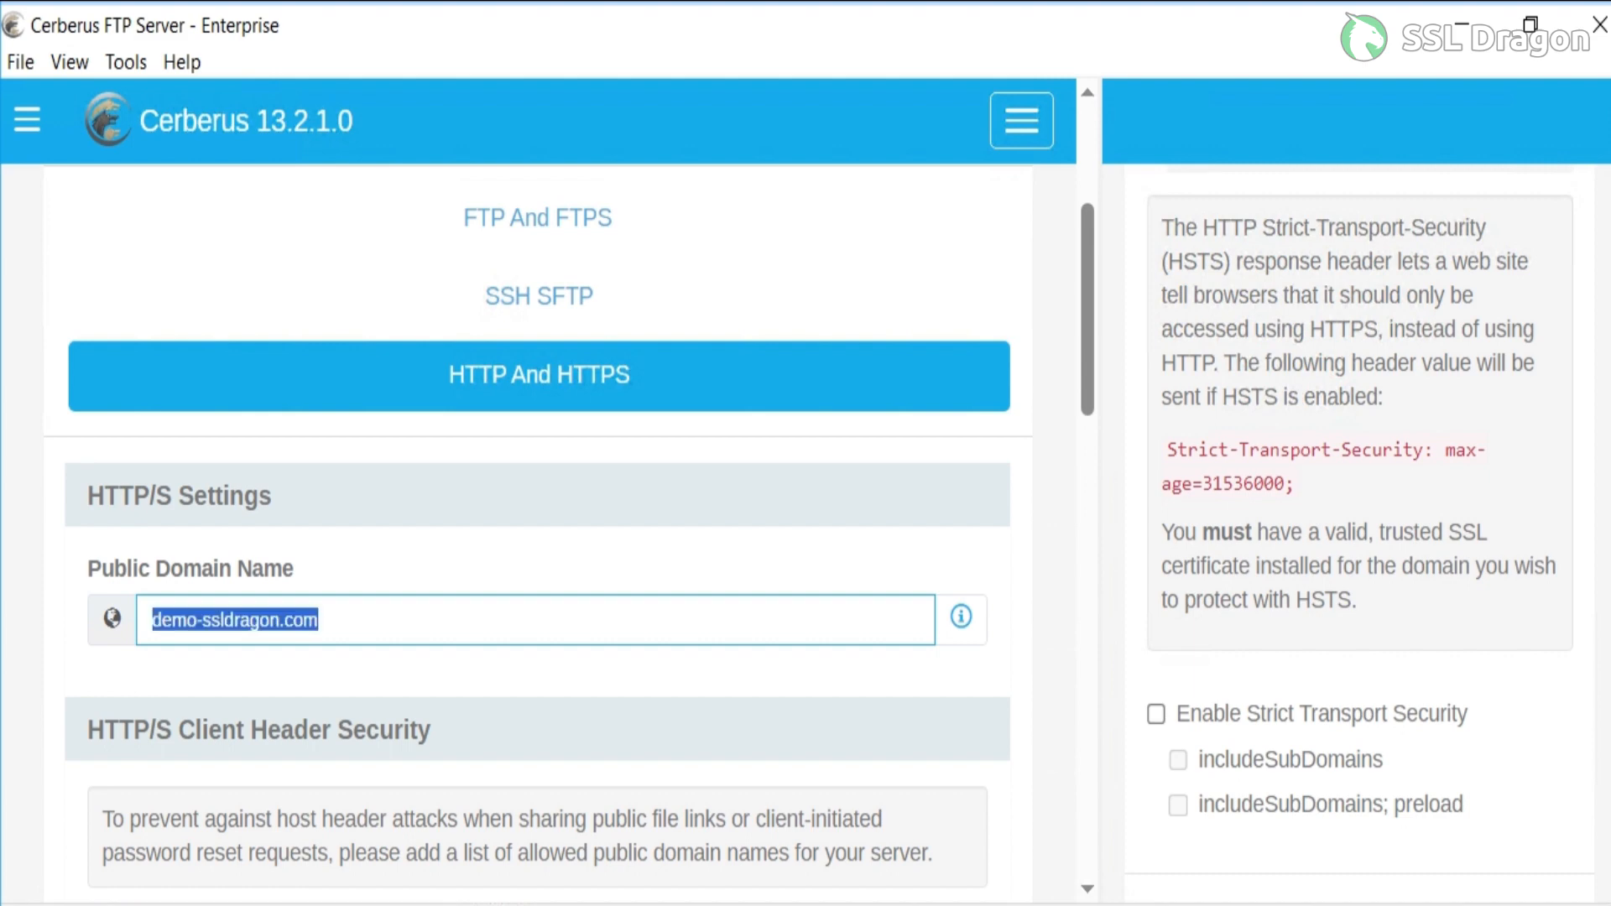
{"action": "scroll", "coordinate": [537, 537], "scroll_direction": "down", "scroll_amount": 3}
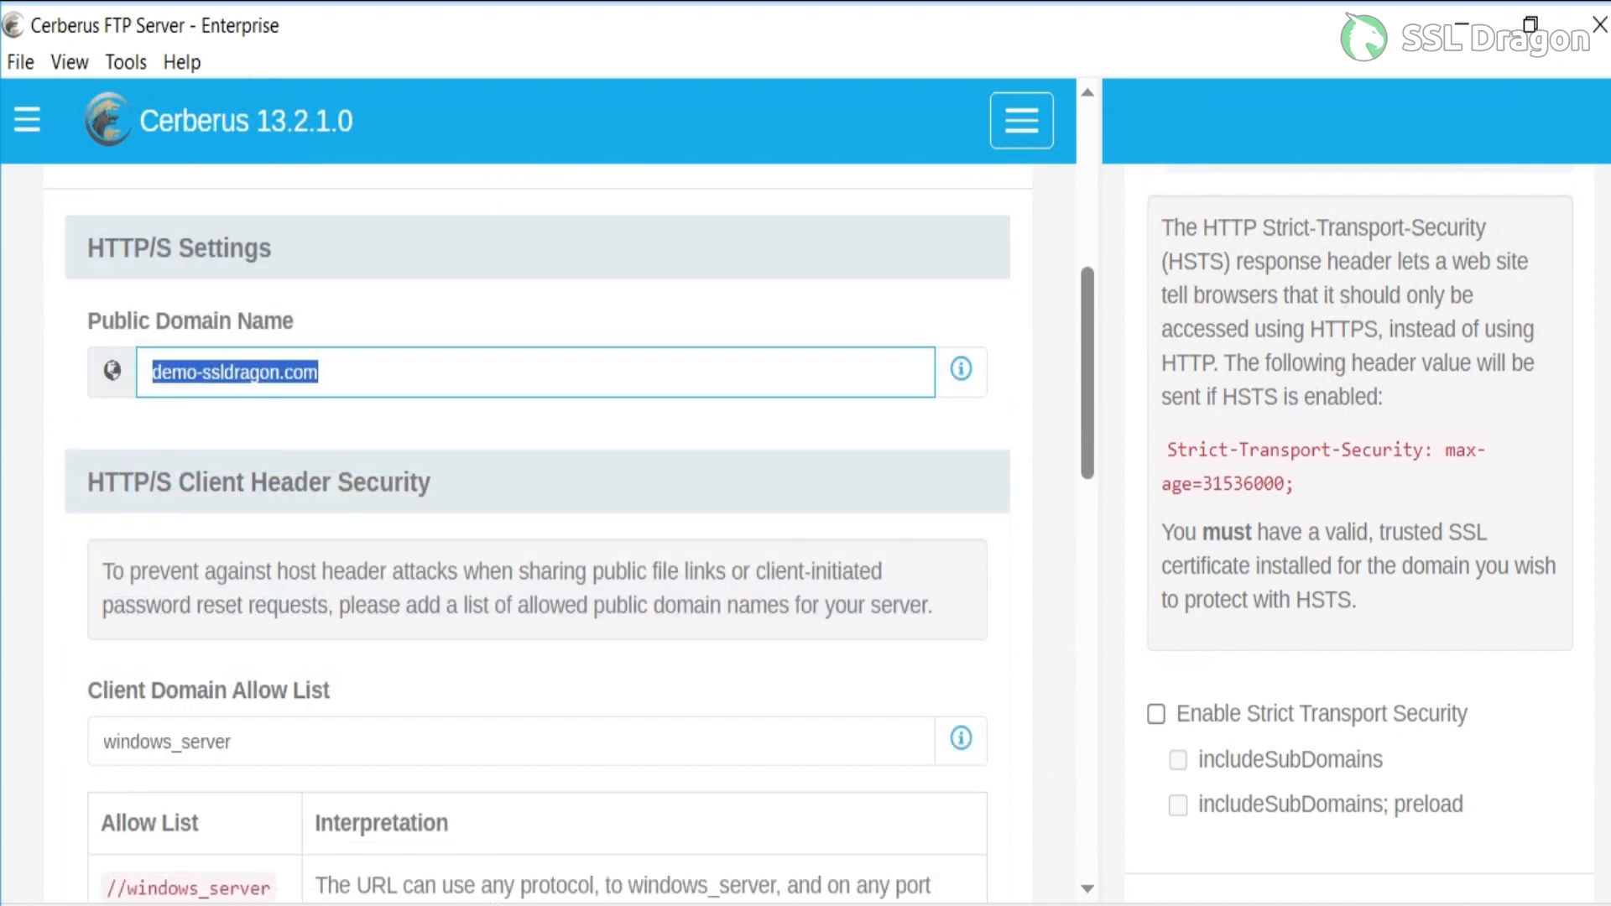
{"action": "scroll", "coordinate": [537, 537], "scroll_direction": "down", "scroll_amount": 3}
{"action": "left_click", "coordinate": [232, 494]}
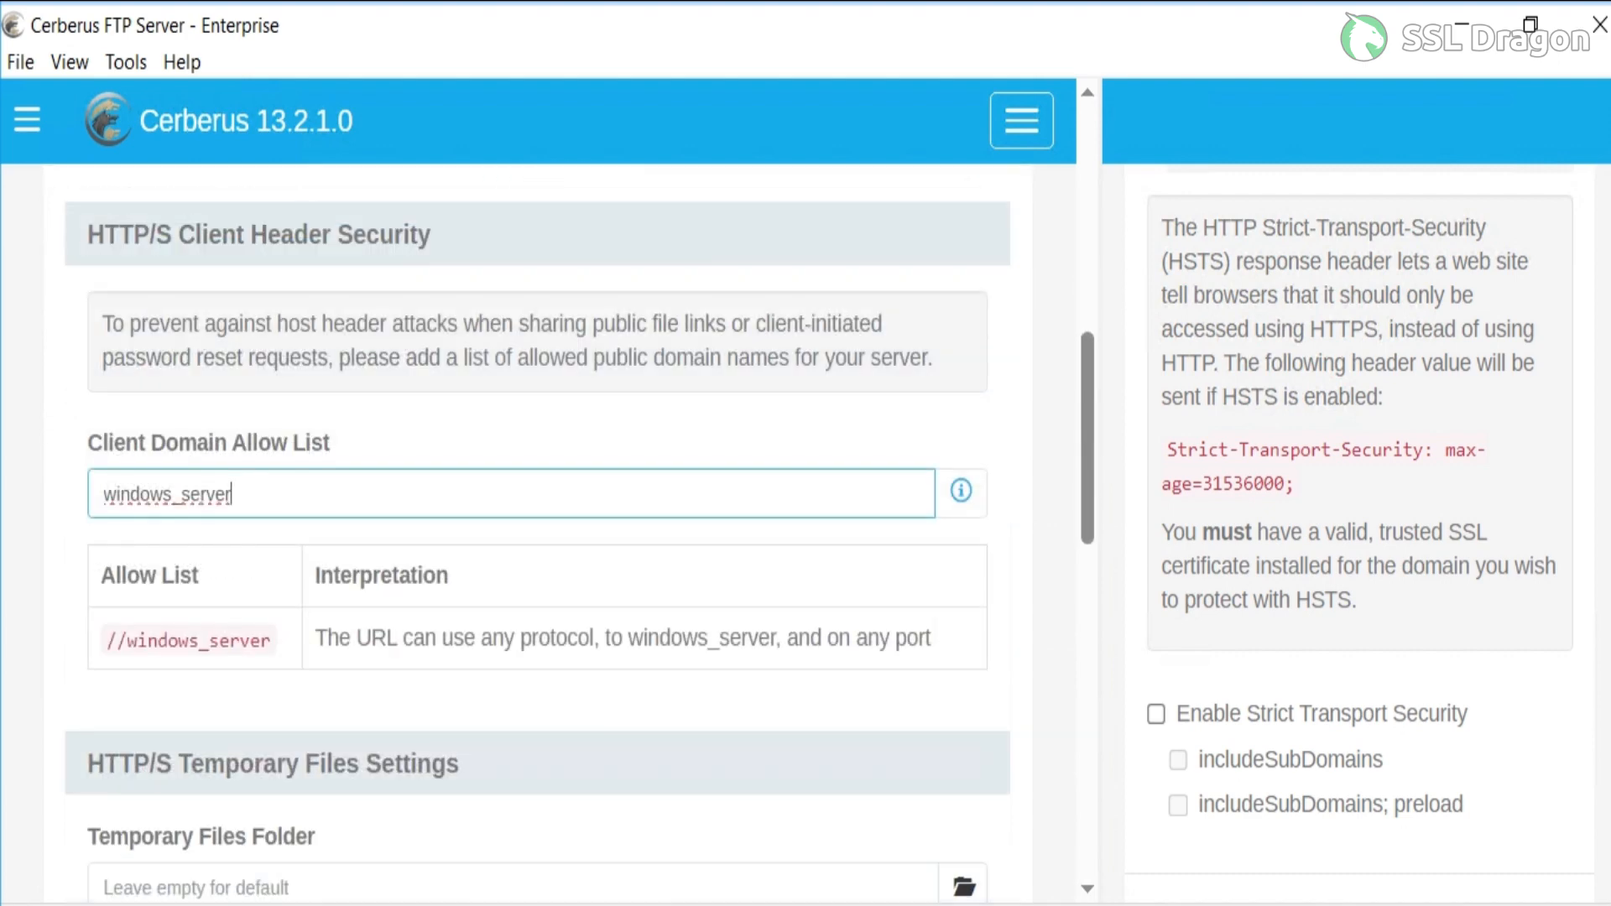
{"action": "key", "text": "ctrl+a"}
{"action": "key", "text": "BackSpace"}
{"action": "key", "text": "ctrl+v"}
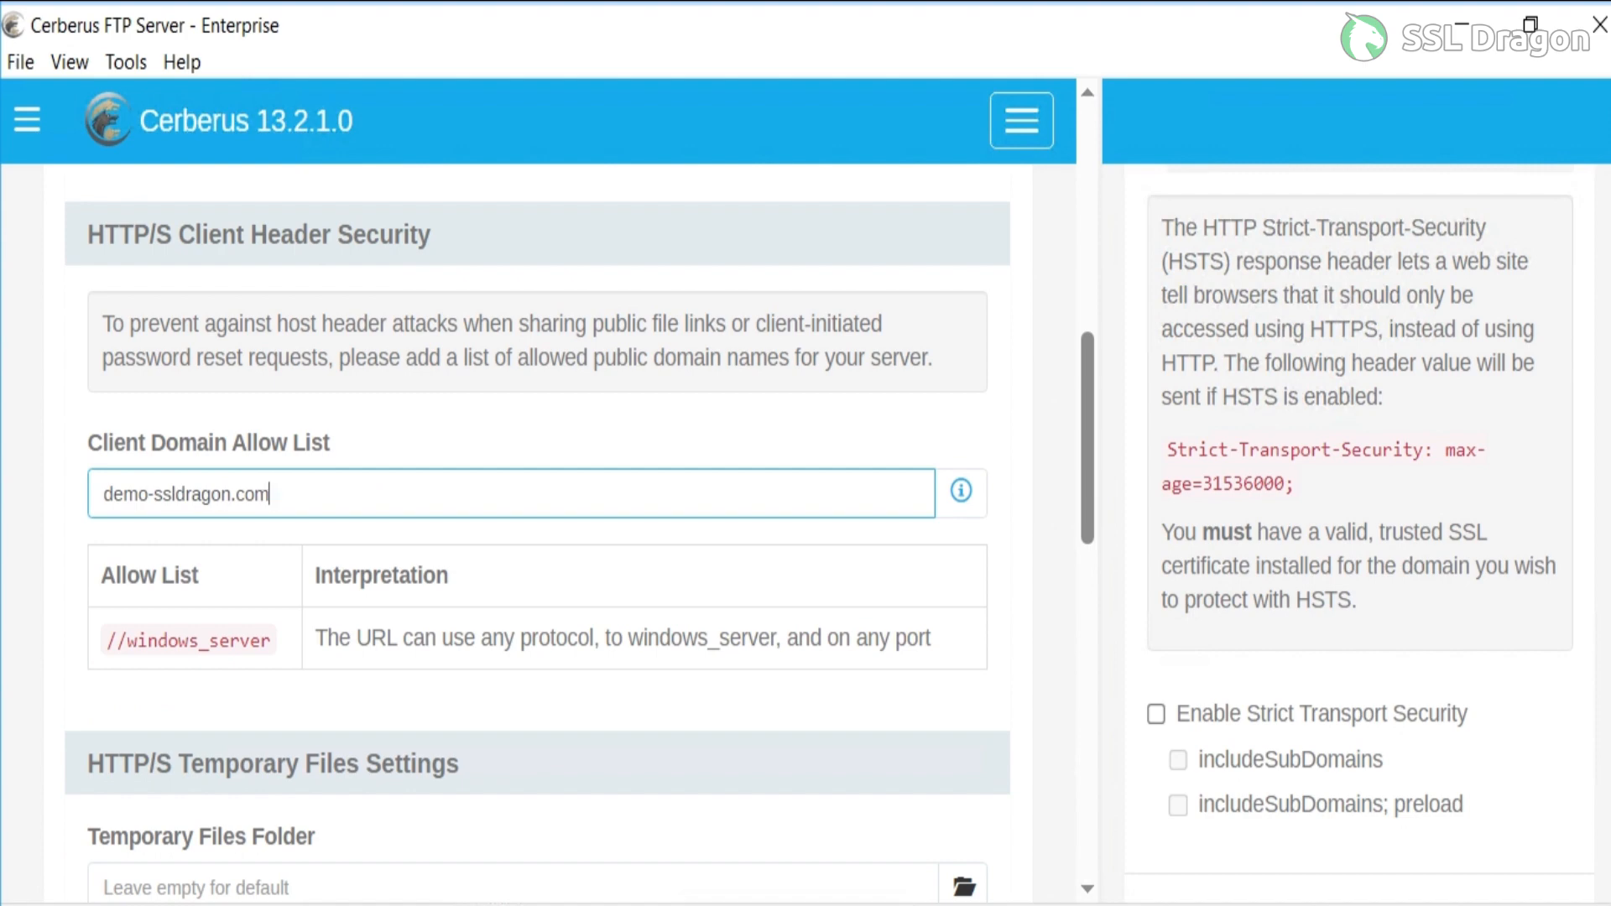
Save the updated HTTP and HTTPS protocol settings.
{"action": "scroll", "coordinate": [537, 504], "scroll_direction": "down", "scroll_amount": 1}
{"action": "left_click", "coordinate": [537, 577]}
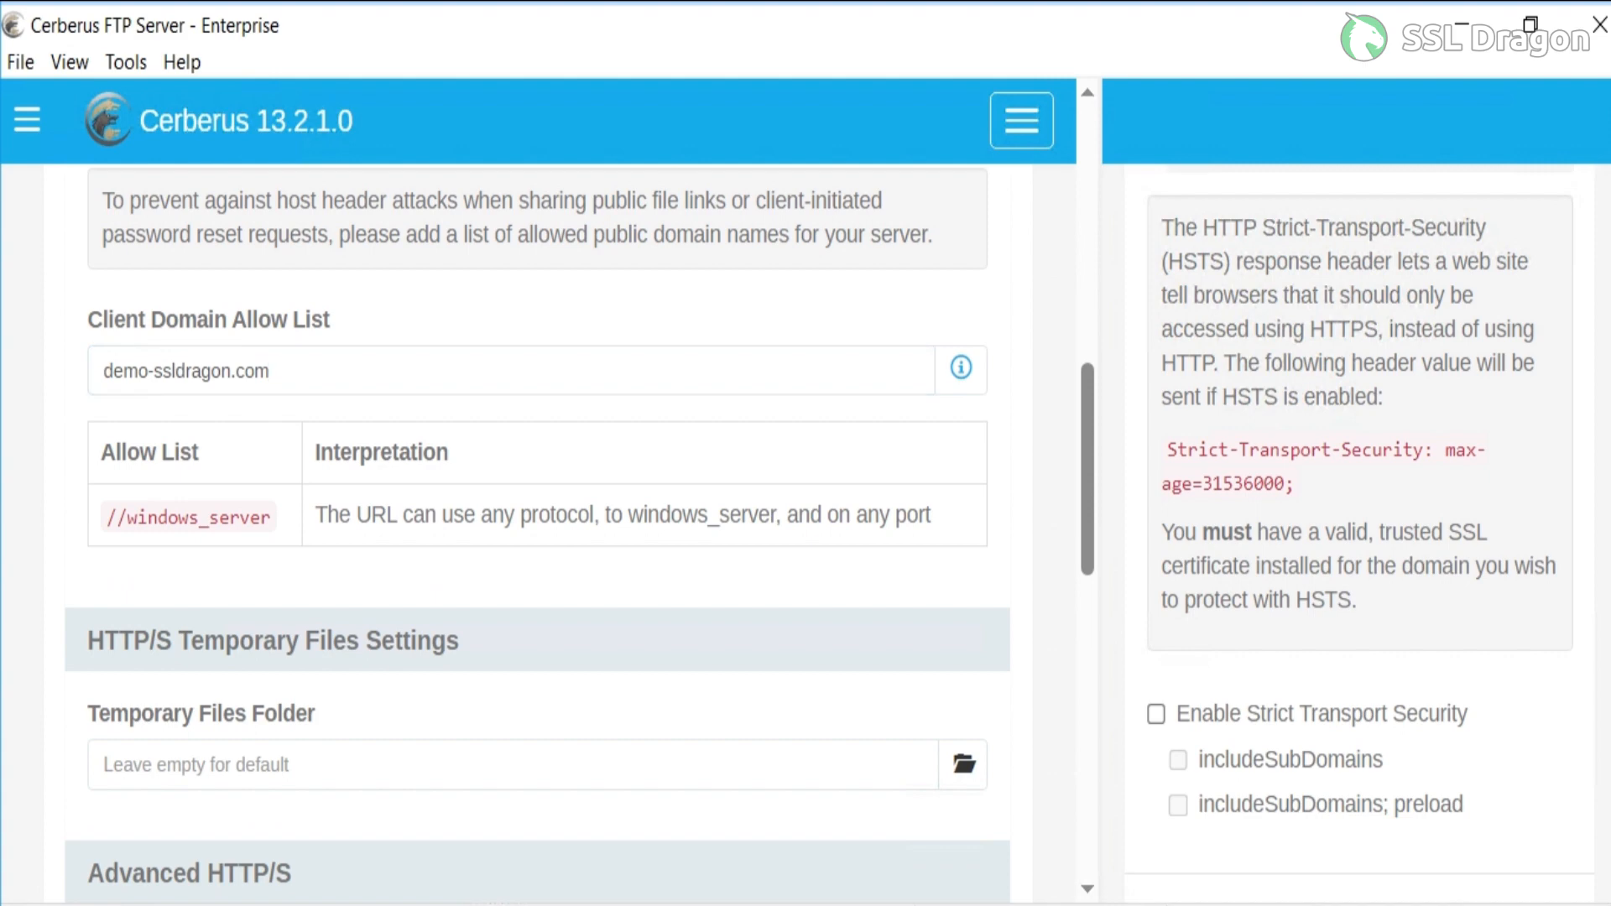
{"action": "scroll", "coordinate": [537, 537], "scroll_direction": "down", "scroll_amount": 3}
{"action": "scroll", "coordinate": [537, 503], "scroll_direction": "down", "scroll_amount": 5}
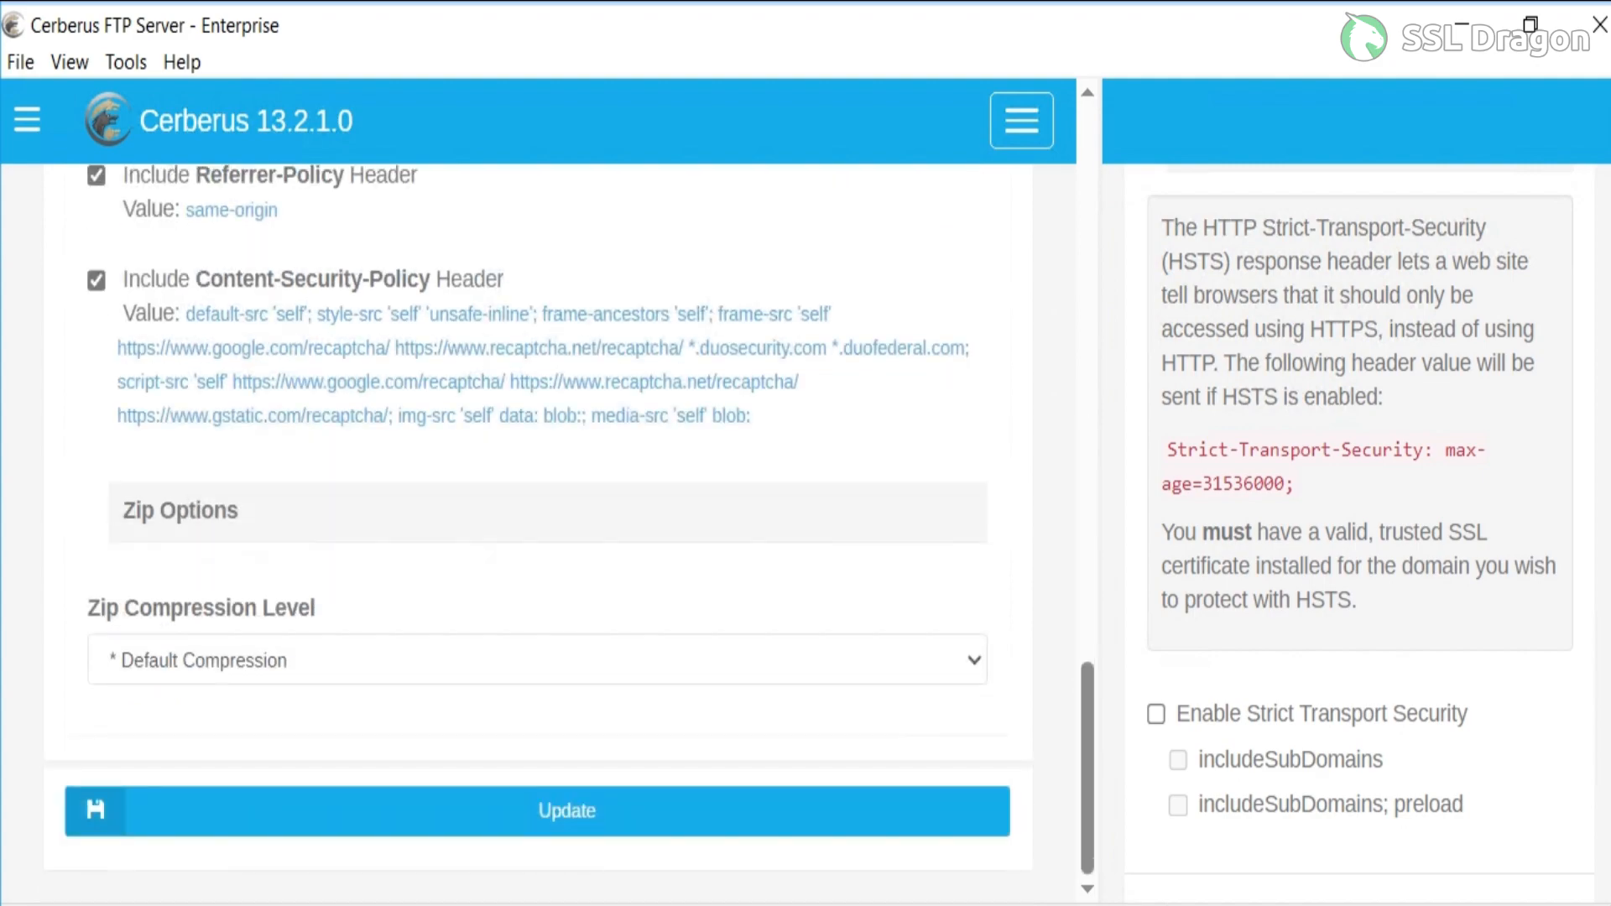
{"action": "left_click", "coordinate": [567, 810]}
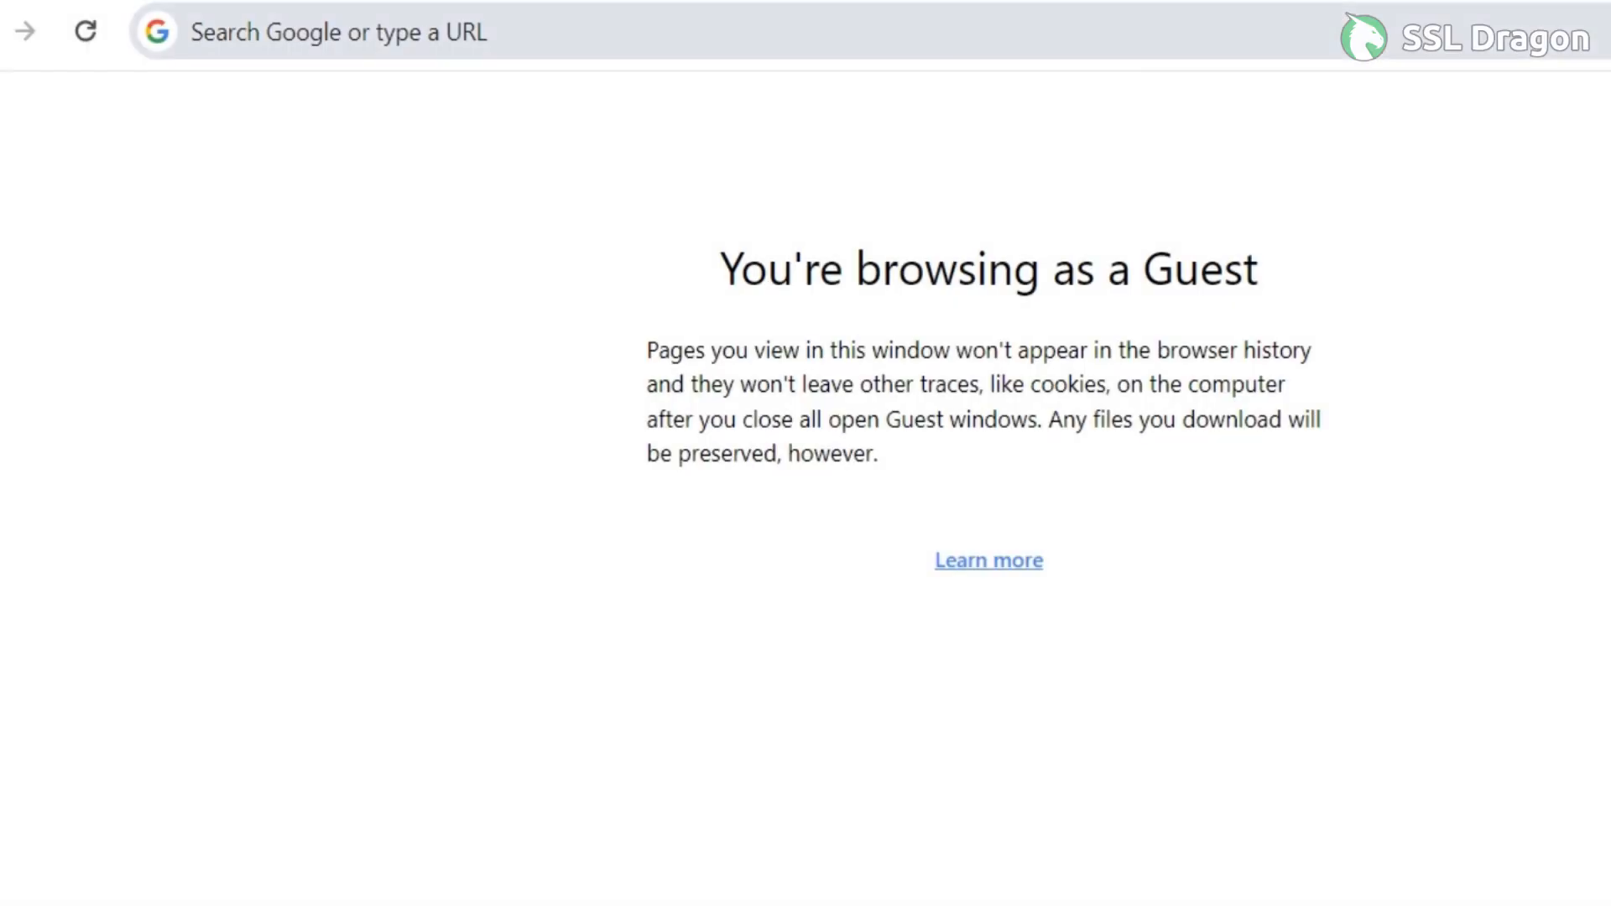
Switch to the web browser and open the Cerberus admin login page at demo-ssldragon.com:8443/login/user.
{"action": "left_click", "coordinate": [191, 31]}
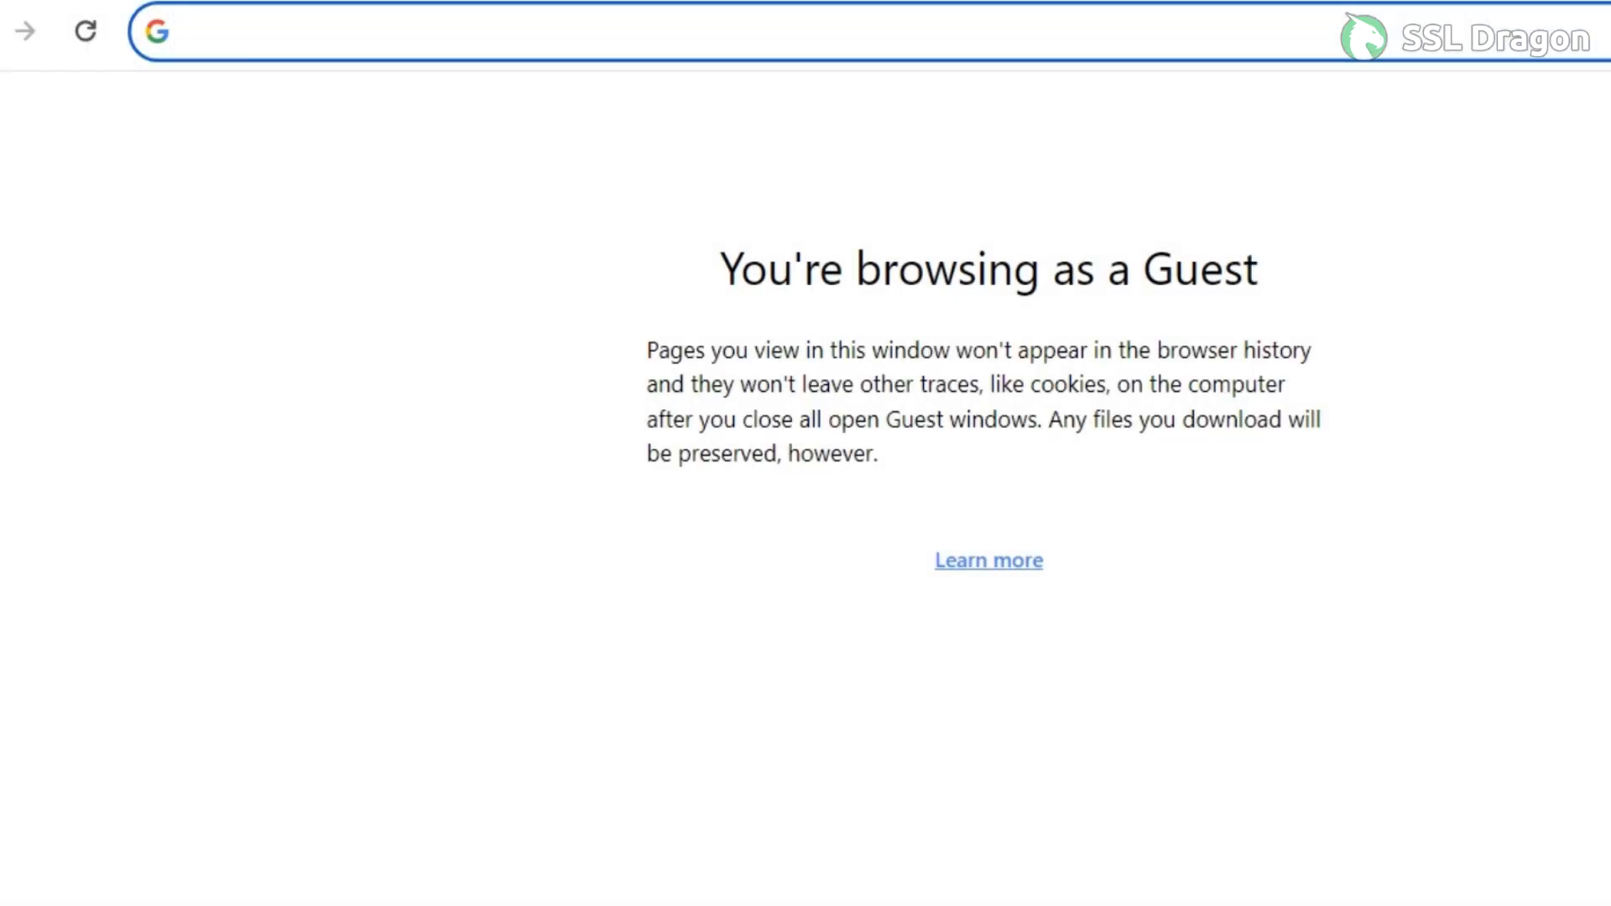
{"action": "type", "text": "https://demo-ssldragon.com:8443/login/user"}
{"action": "key", "text": "Return"}
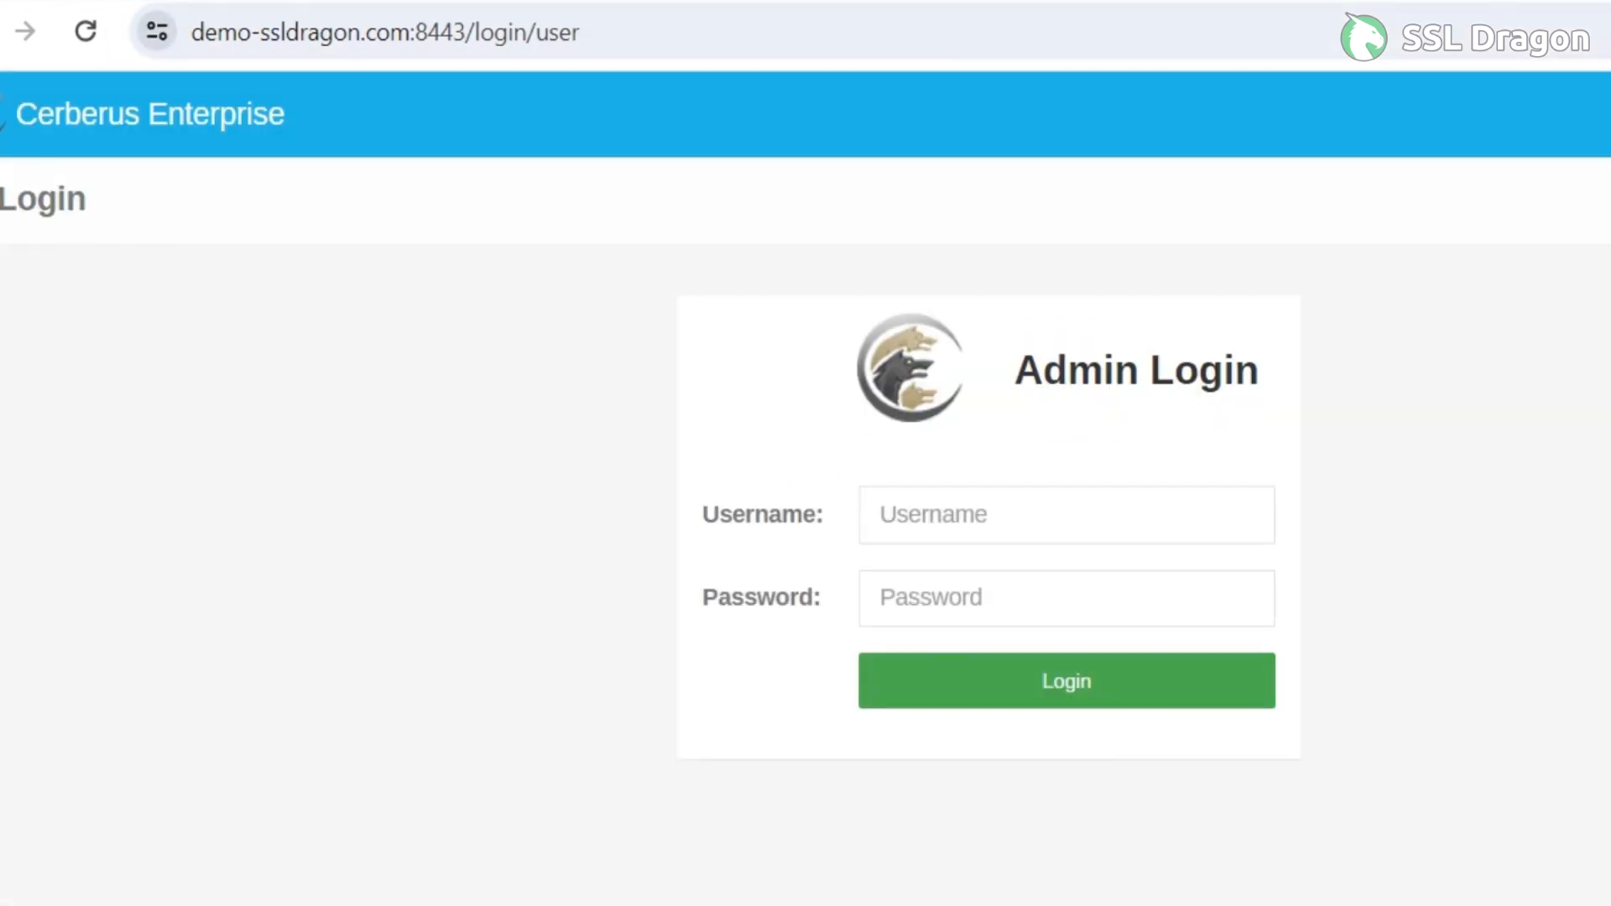
Check the site's connection security and open its certificate details for inspection.
{"action": "left_click", "coordinate": [156, 31]}
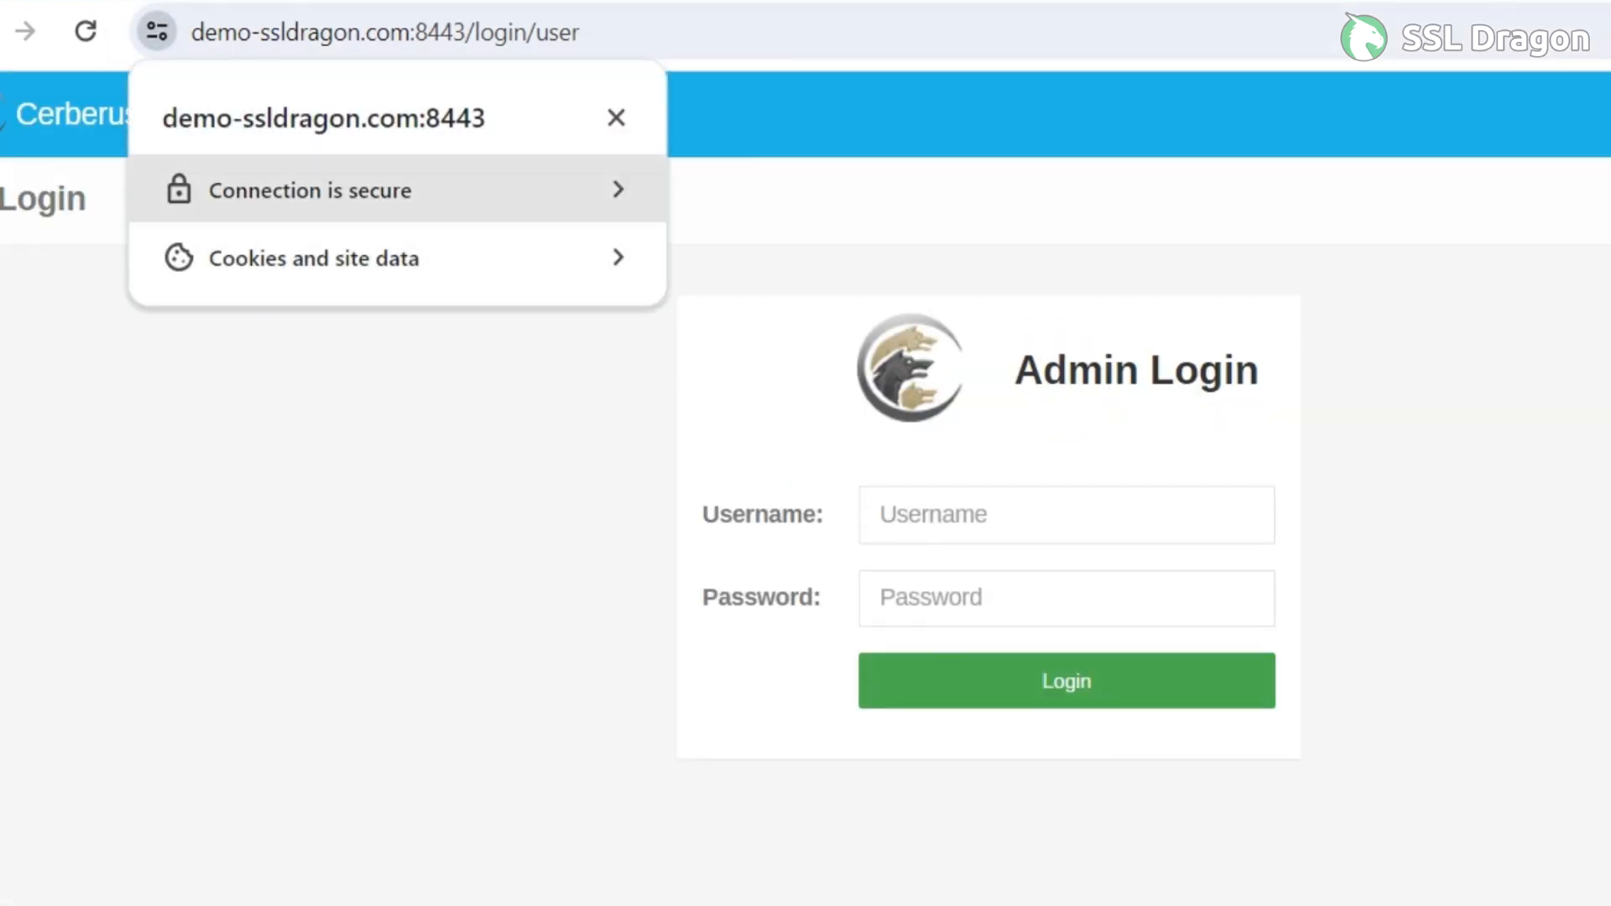
{"action": "left_click", "coordinate": [373, 205]}
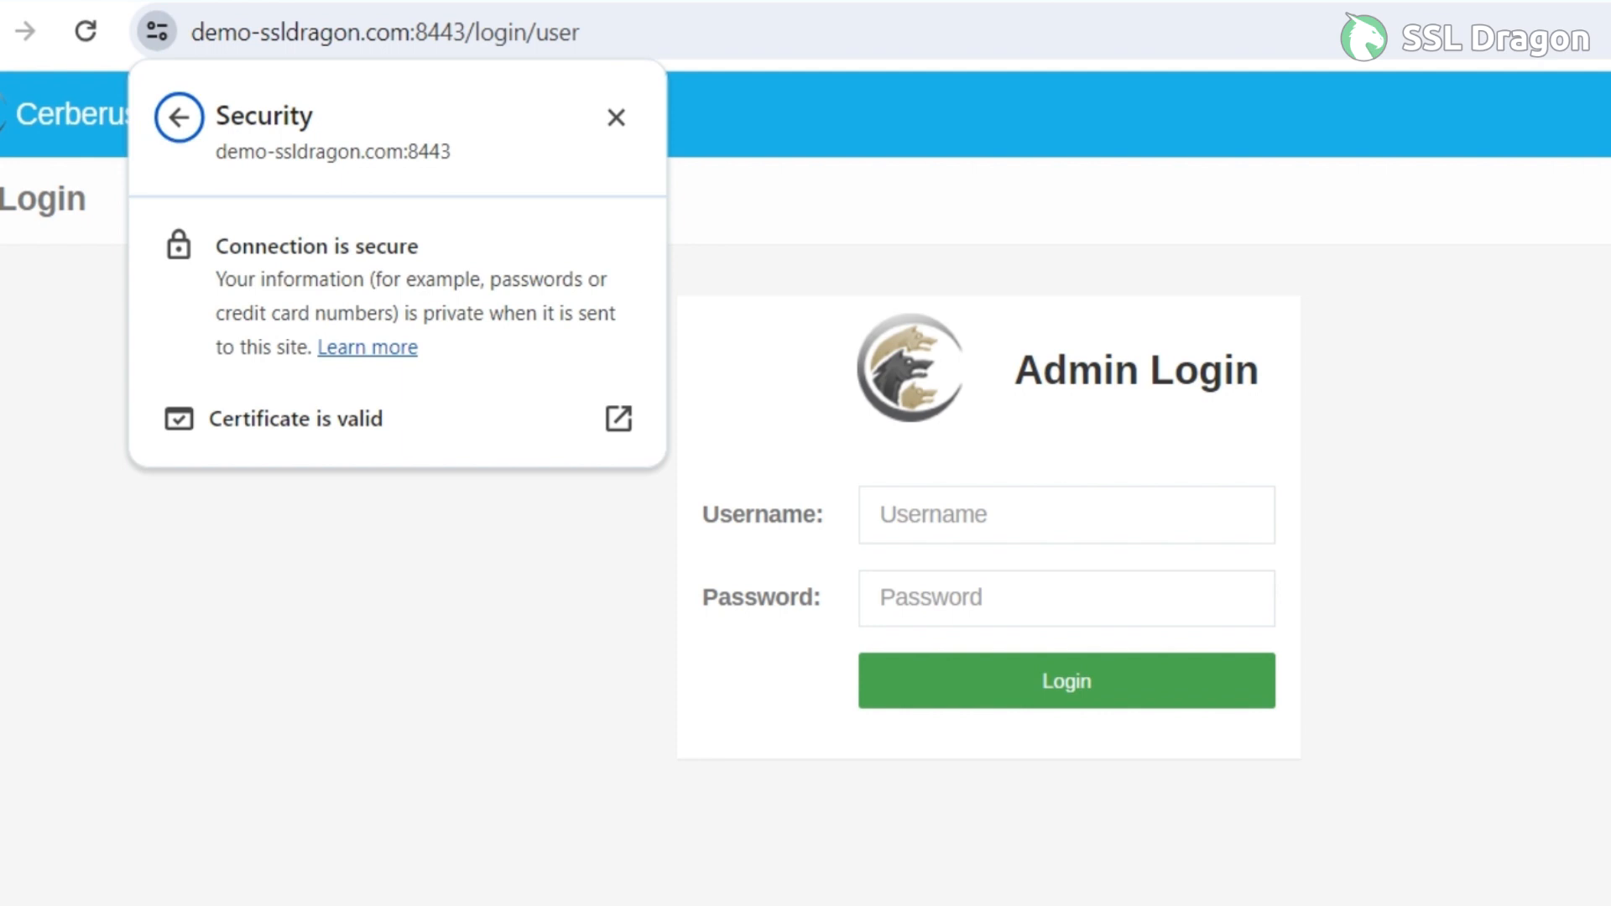
{"action": "left_click", "coordinate": [394, 417]}
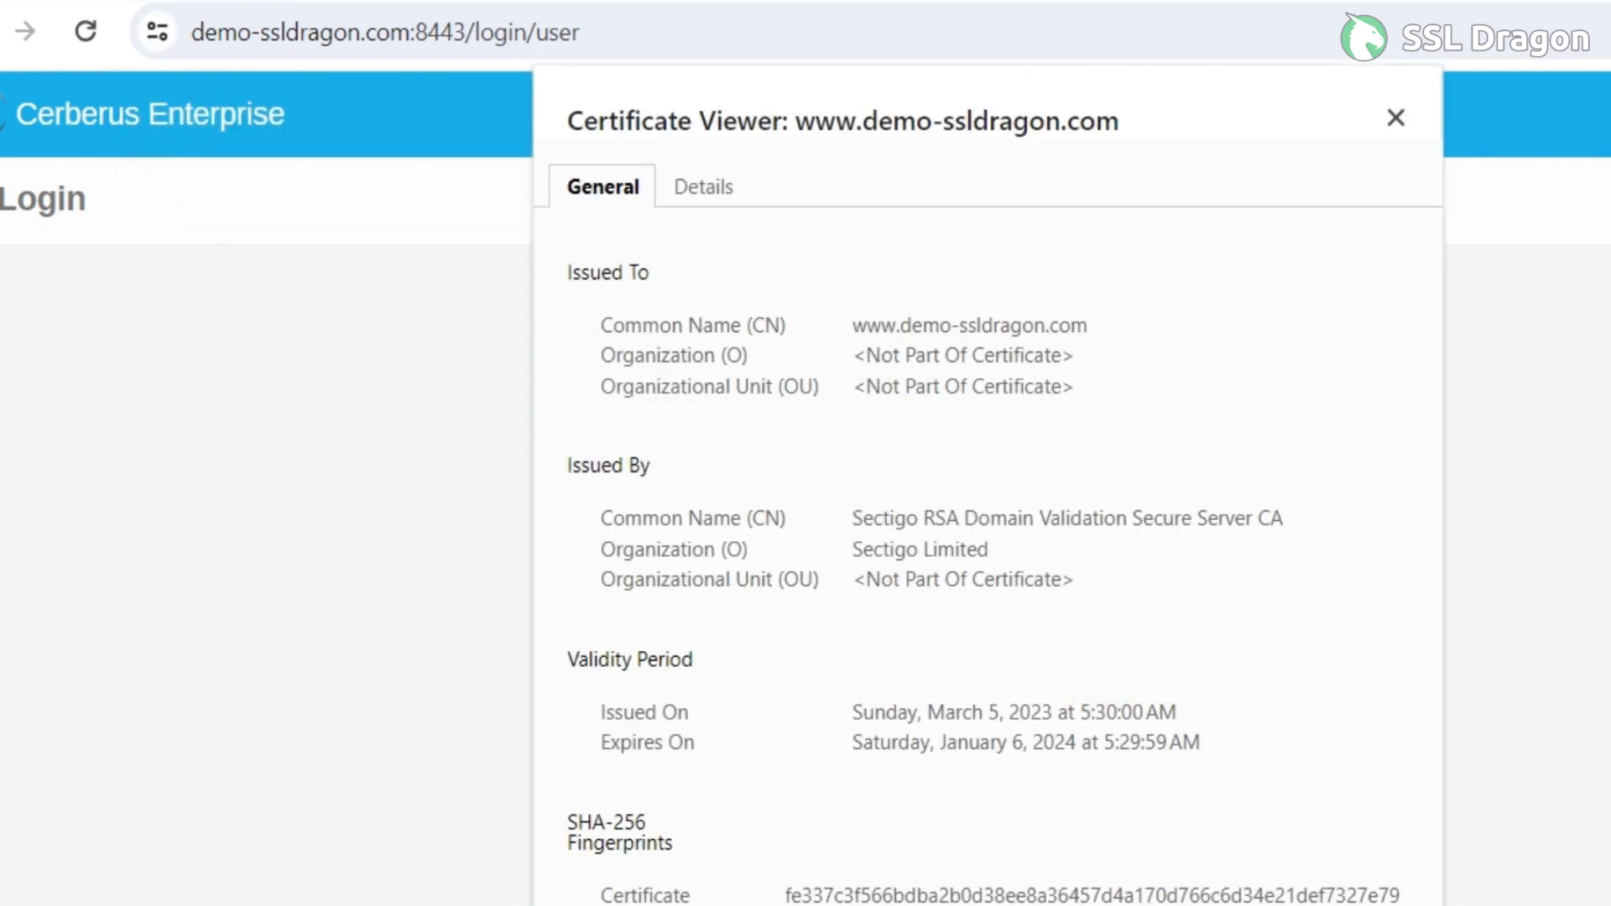